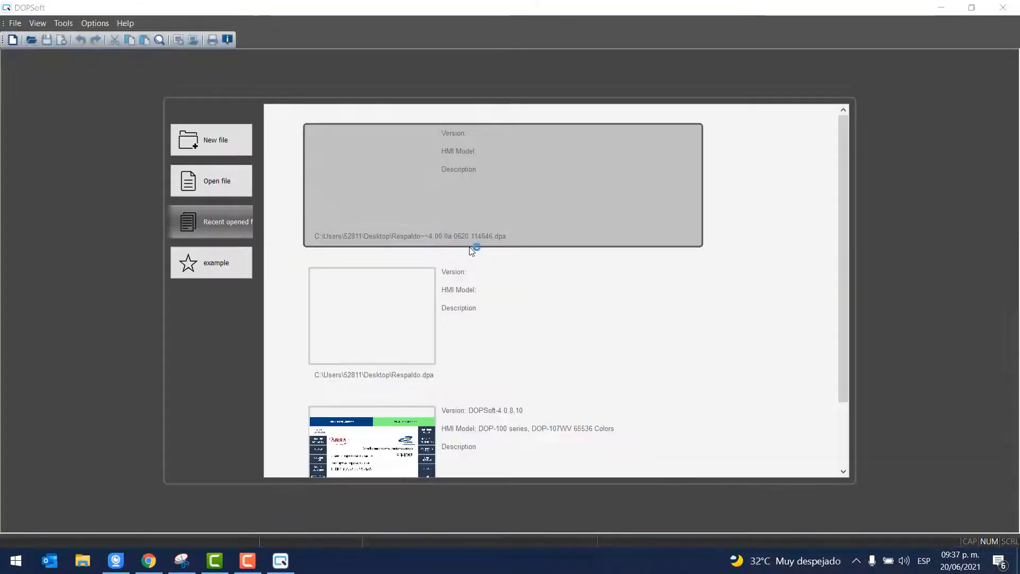
Step: Examine the upload/download options in the environment settings and the HMI's live view in iVCam, minimizing the DELTA (D:) window
left_click(215, 266)
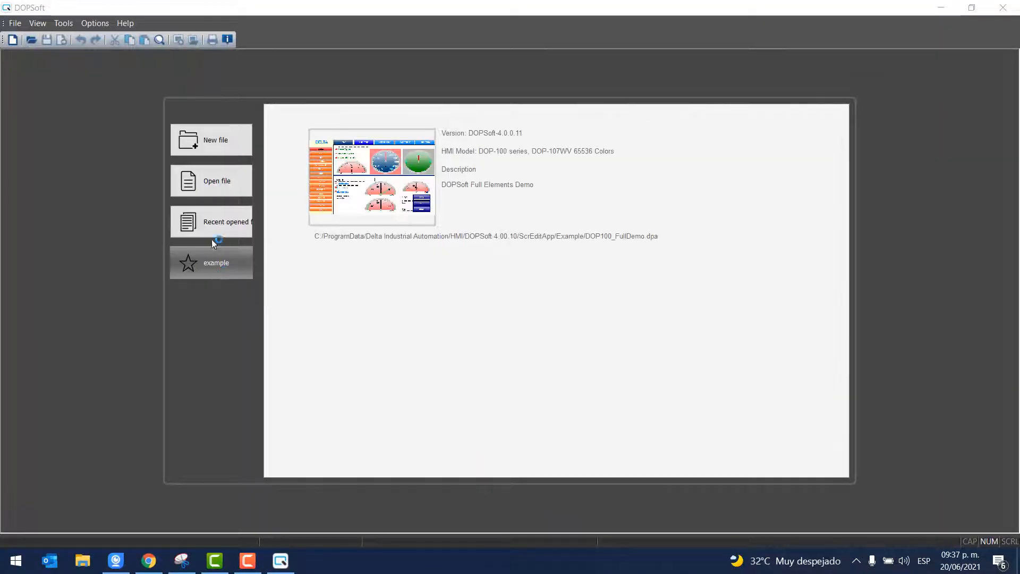
left_click(76, 27)
mouse_move(85, 22)
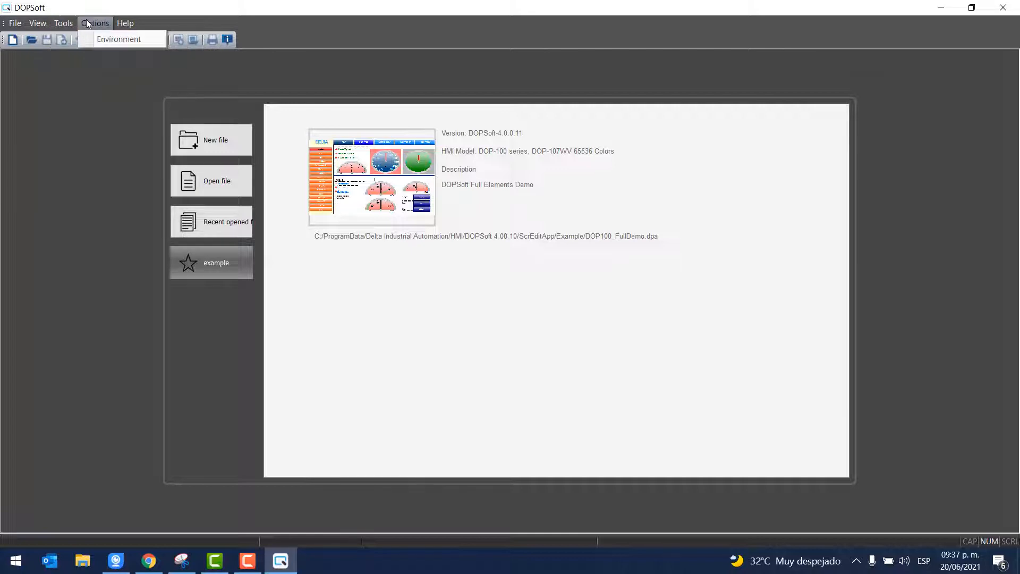
left_click(110, 39)
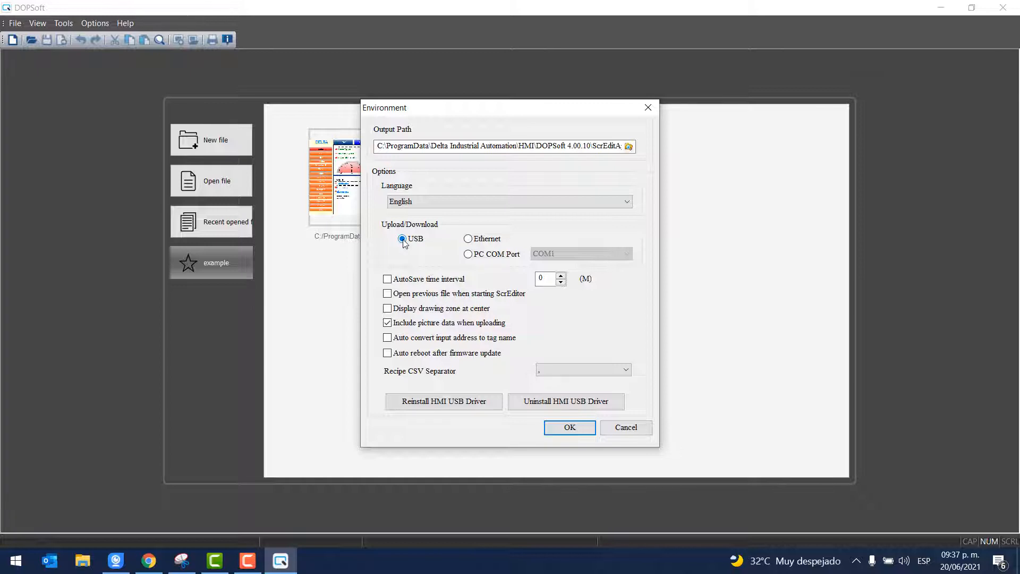
left_click(116, 561)
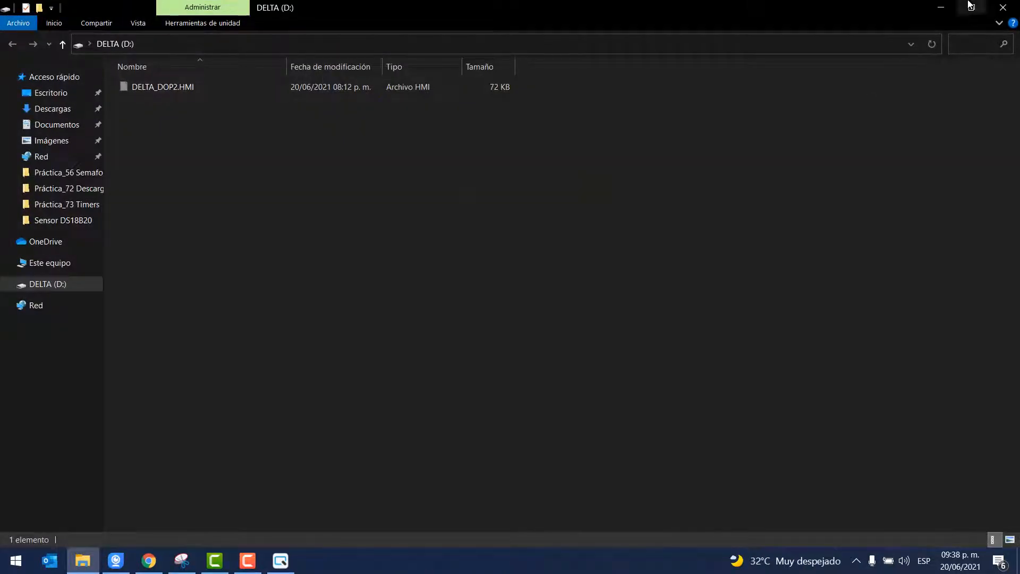
left_click(940, 11)
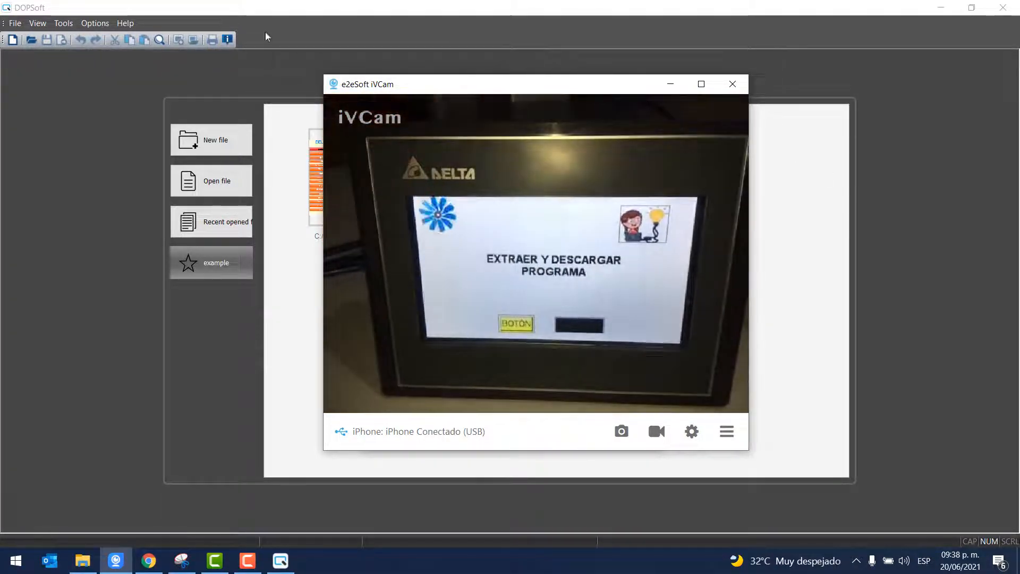
Step: Accept the environment options with USB as the upload/download connection
left_click(94, 23)
left_click(106, 34)
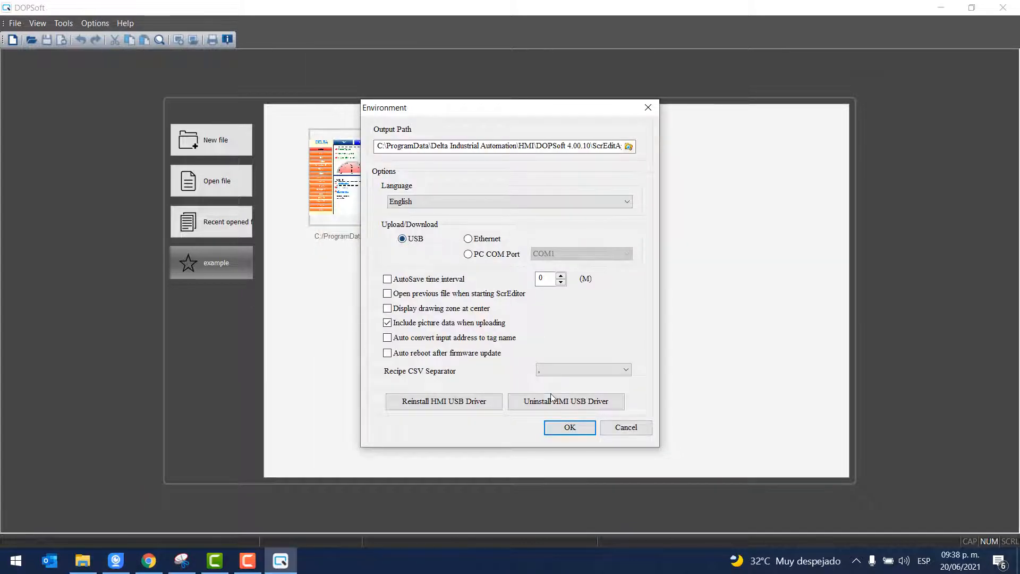
left_click(568, 428)
Step: Upload all data from the HMI, entering the protection password
left_click(71, 24)
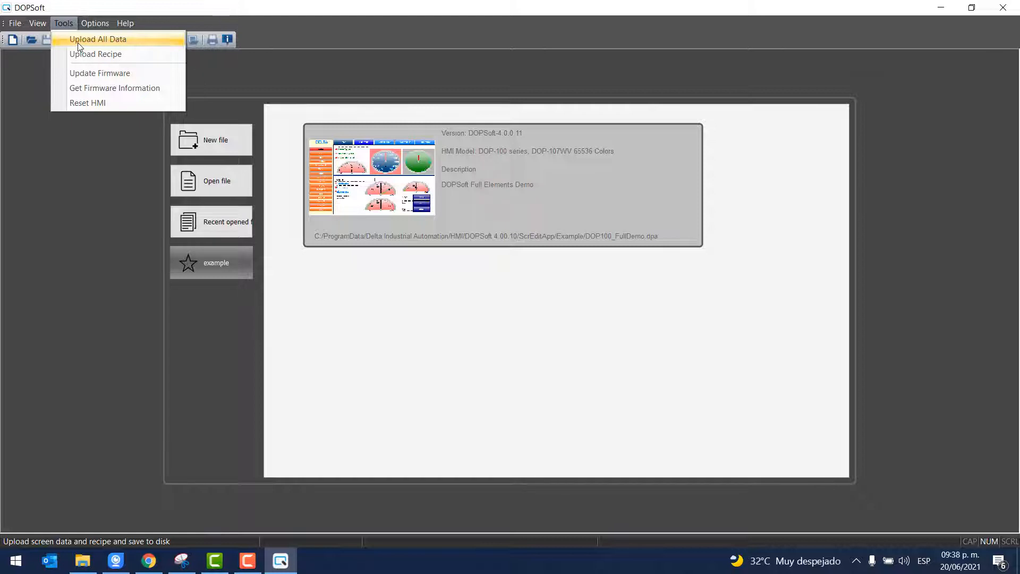
left_click(78, 42)
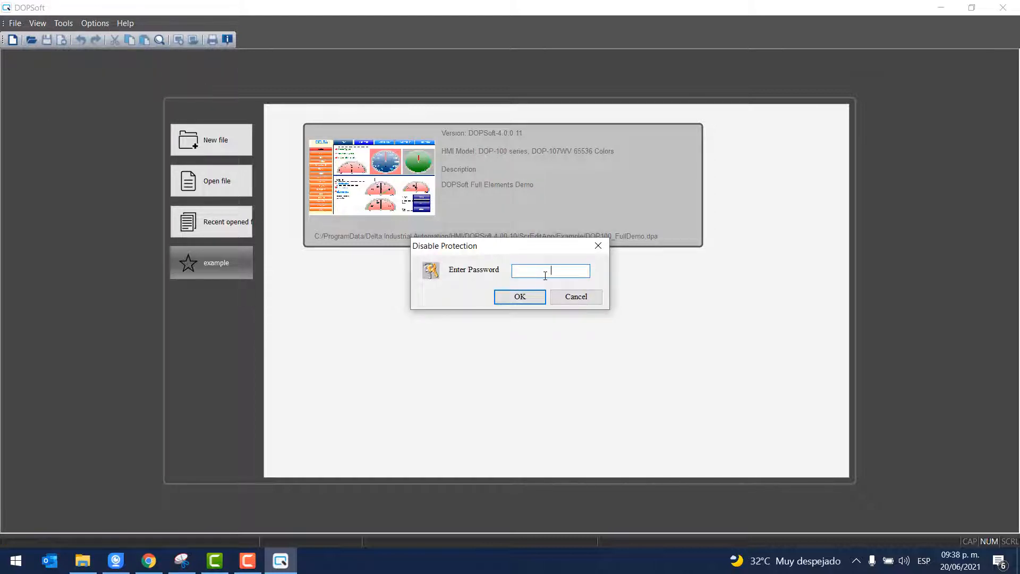
type("•••••••••")
left_click_drag(558, 271, 527, 270)
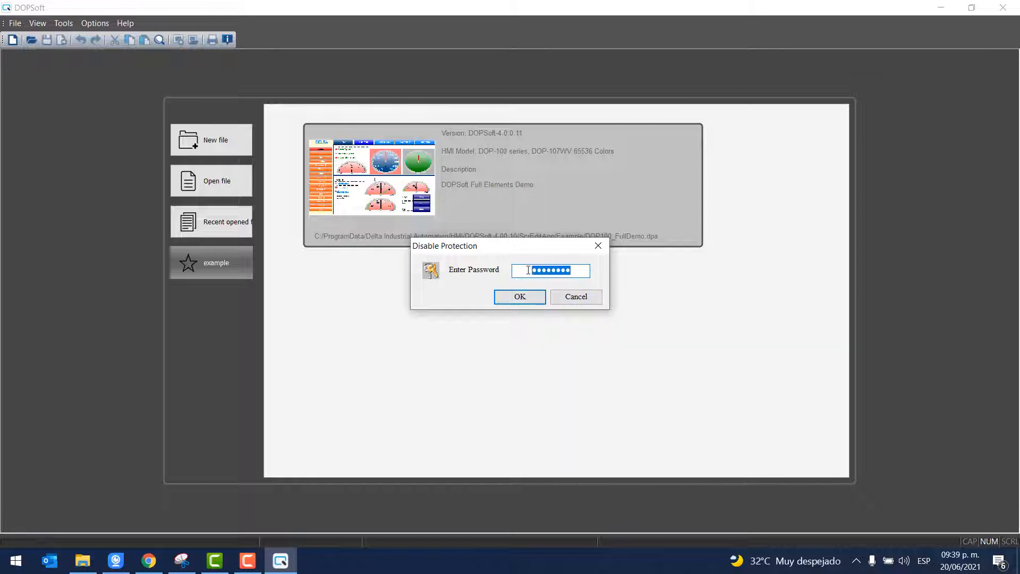
left_click(524, 296)
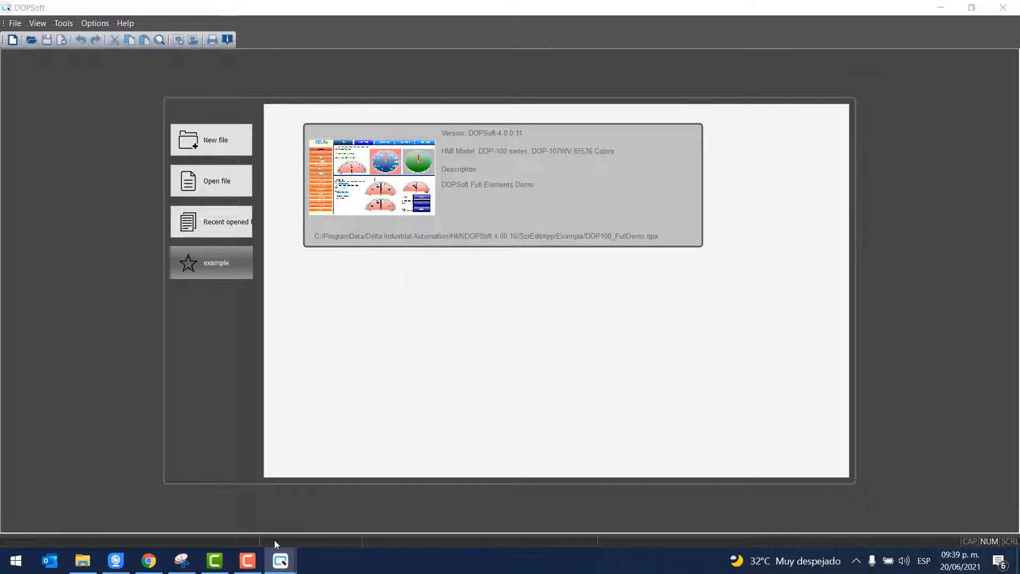
Step: Switch to iVCam to watch the upload on the HMI and move the camera window aside
left_click(114, 561)
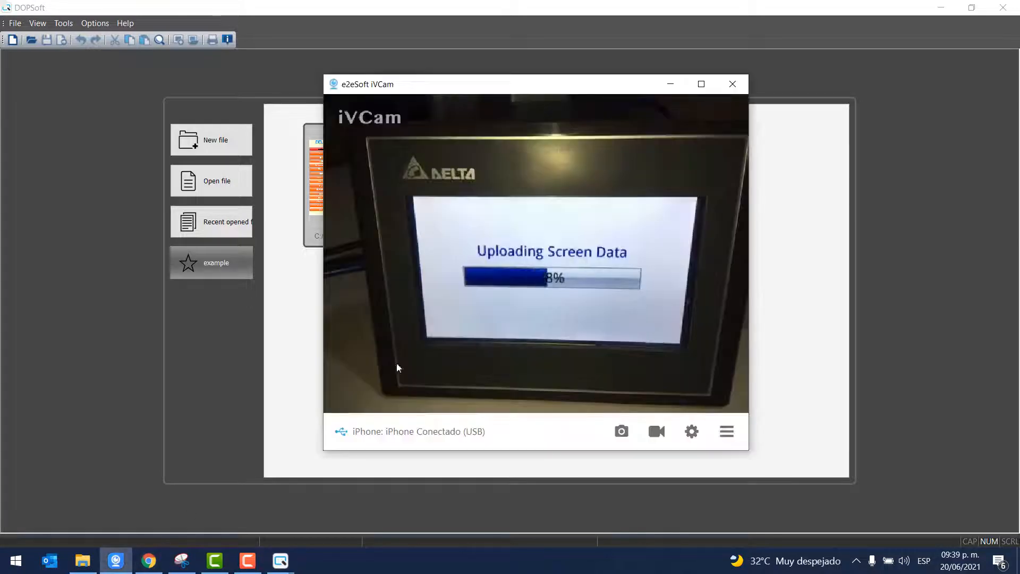
left_click_drag(604, 92, 343, 91)
left_click_drag(693, 99, 831, 103)
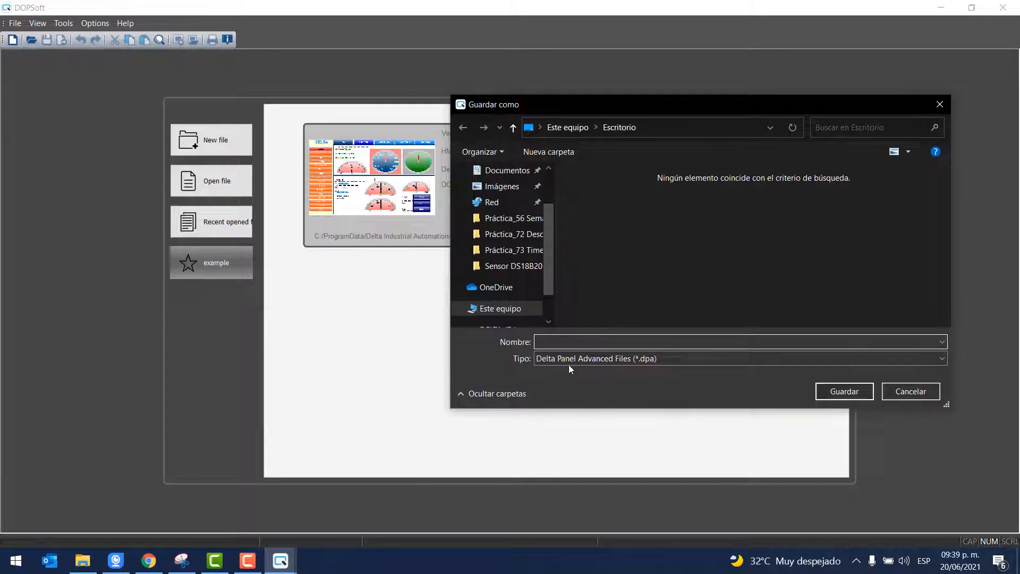
Step: Save the uploaded project to the desktop as RESPALDO in .dpa format and compile it
key("Caps_Lock")
type("RESPALDO")
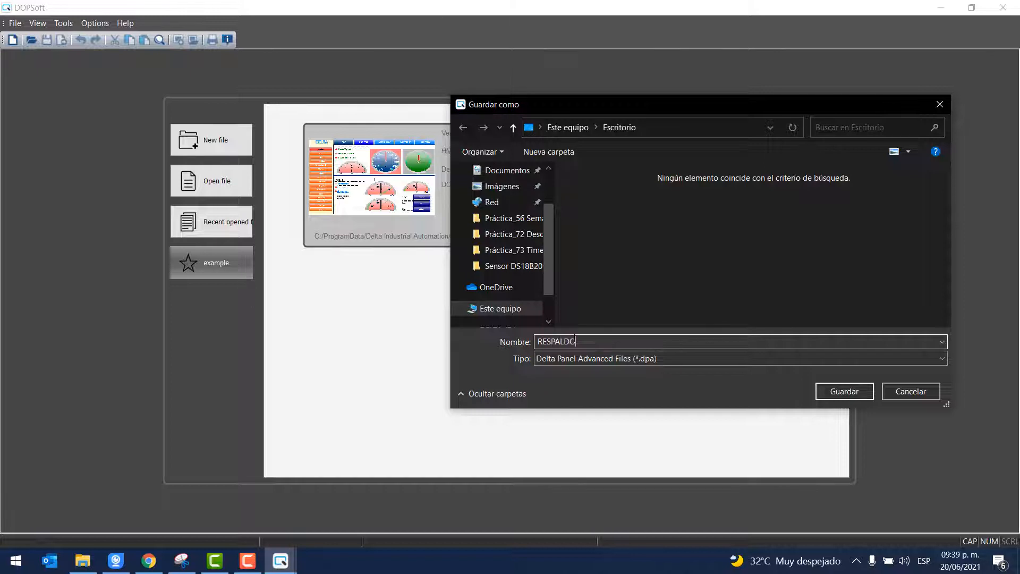
left_click(857, 392)
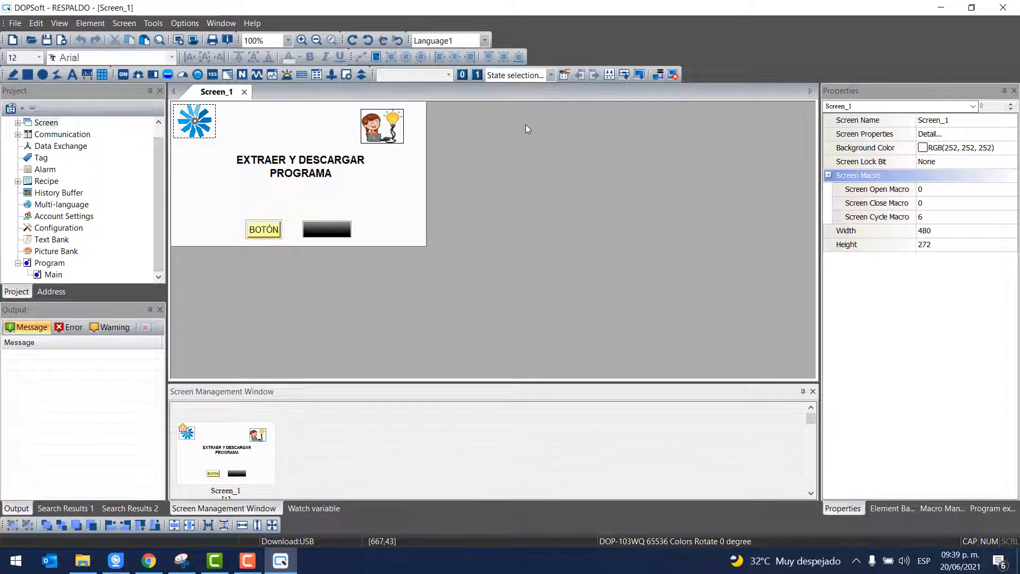
left_click(638, 75)
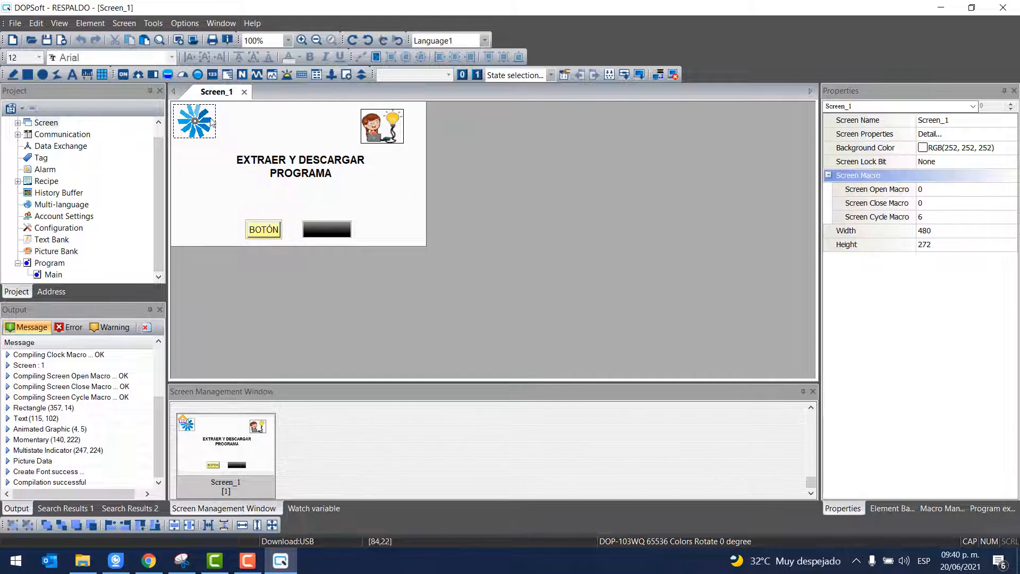
Step: Add the line "PRUEBA YOUTUBE" below "EXTRAER Y DESCARGAR PROGRAMA" in the text element, separated by a blank line
left_click(318, 173)
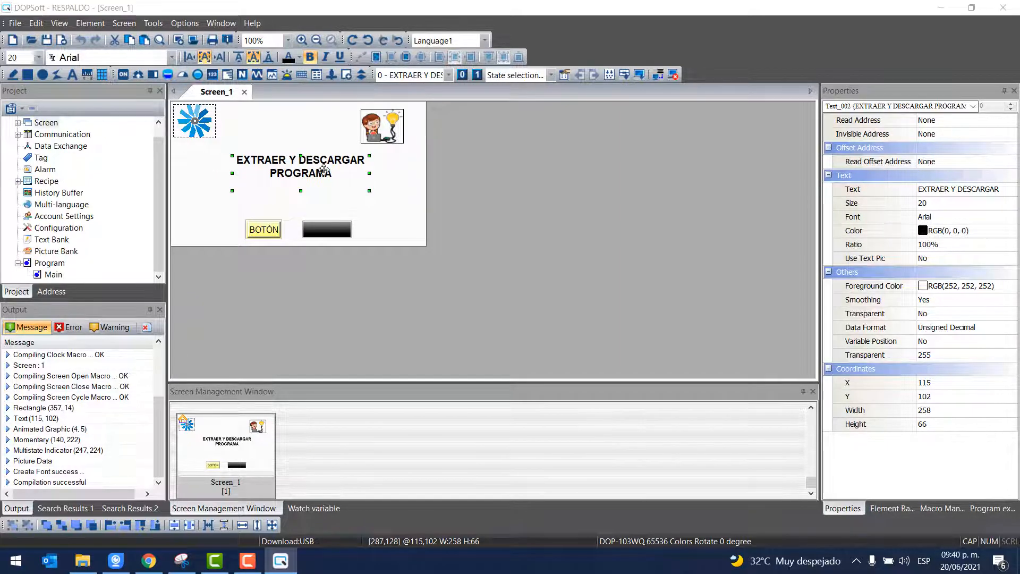
double_click(322, 169)
left_click(474, 101)
left_click(464, 157)
key("Return")
type("PRUEBA YOUTUBE")
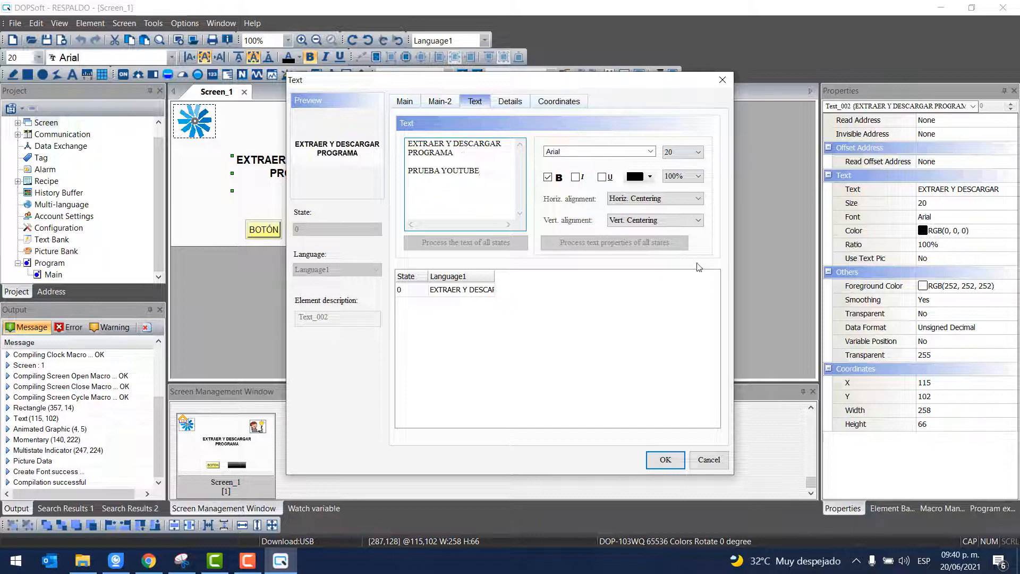
left_click(664, 461)
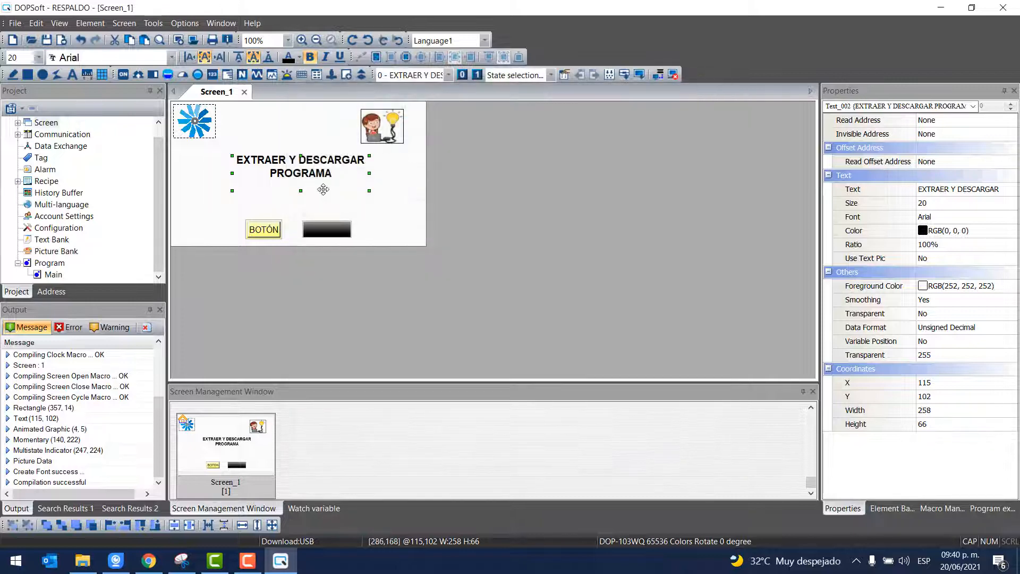
Step: Enlarge the text element to about 139 high starting at Y 73, and shift the light-bulb picture slightly right, clear of the text
left_click_drag(301, 191, 300, 215)
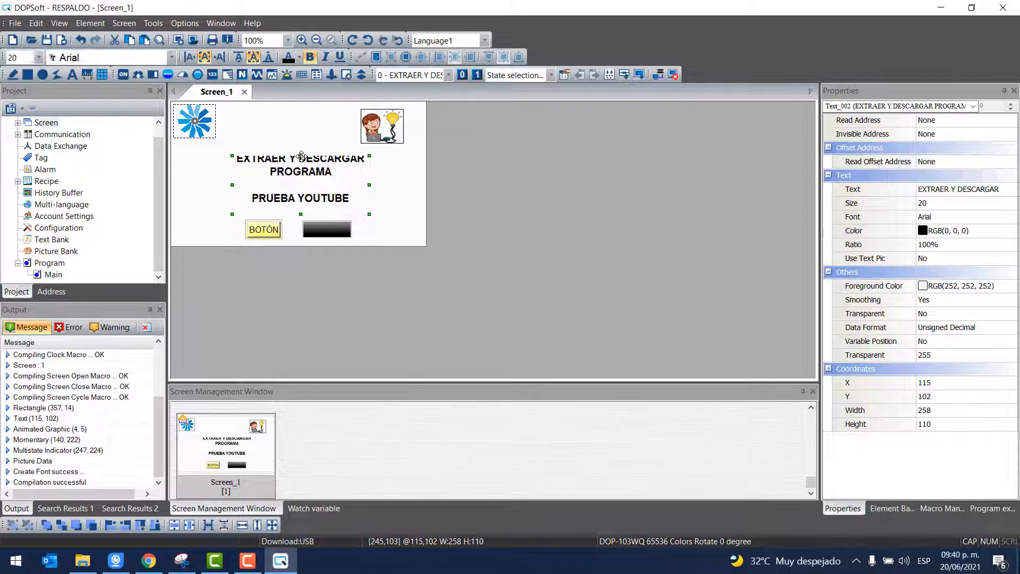
left_click_drag(301, 156, 303, 139)
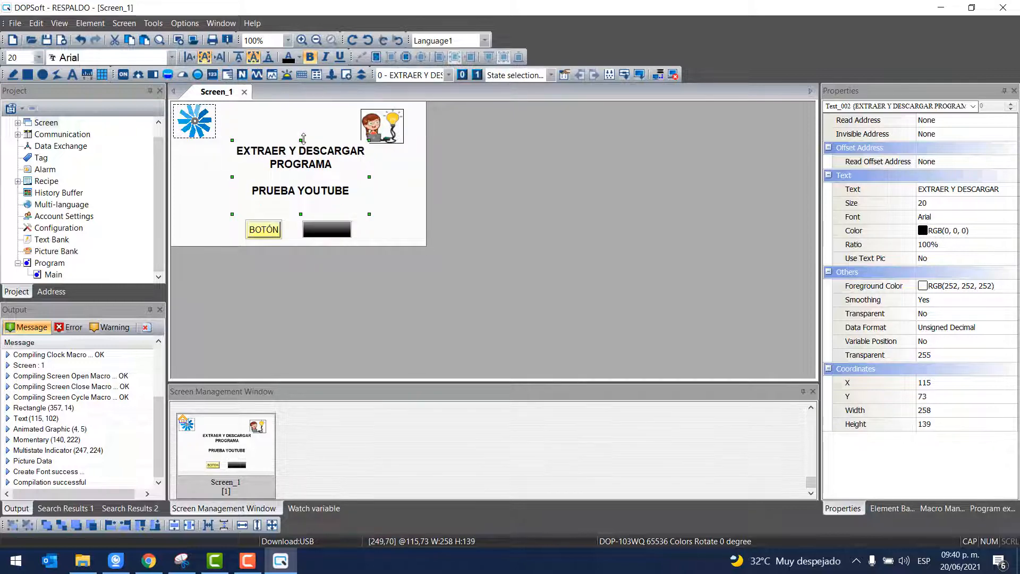
left_click(397, 169)
left_click(393, 125)
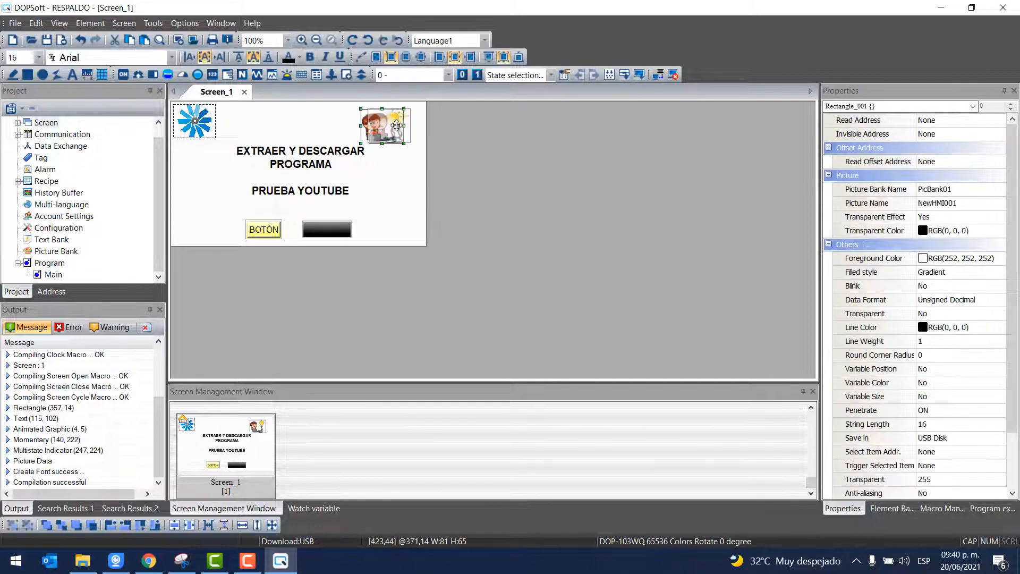
left_click_drag(396, 125, 405, 126)
left_click(491, 133)
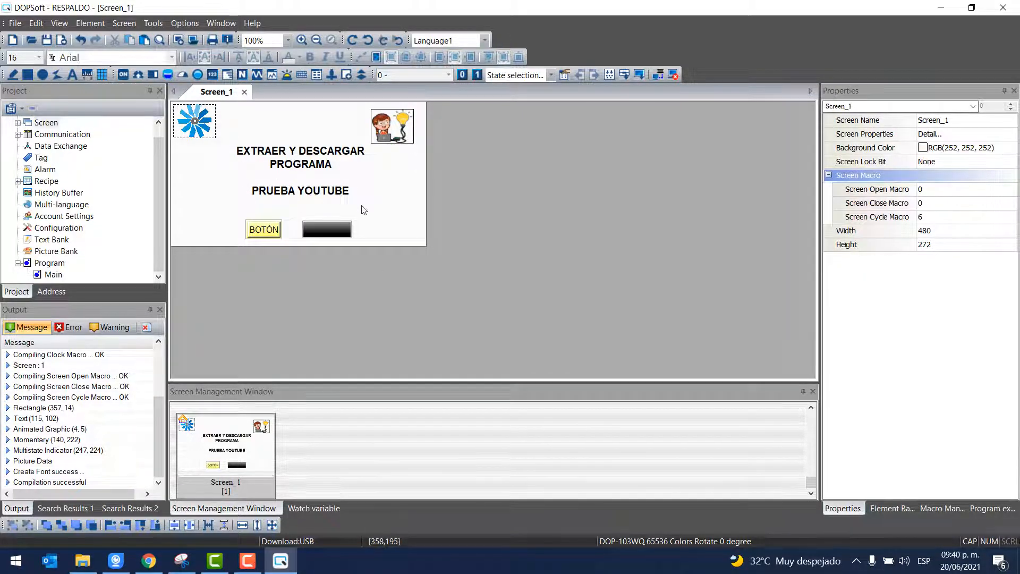
Step: Arrange DOPSoft and the iVCam view side by side, and widen the drawing area to show all of Screen_1
left_click(116, 561)
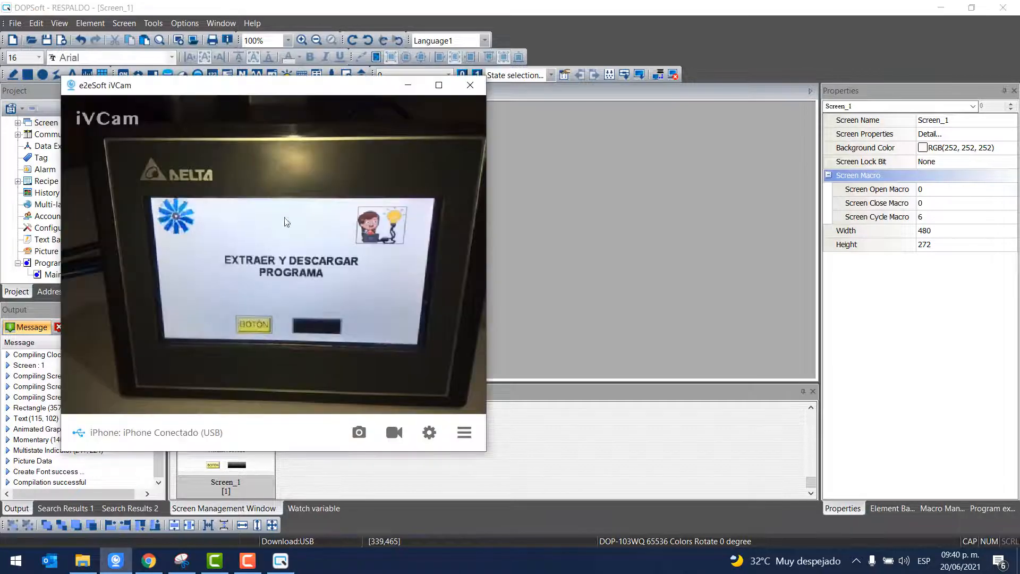
left_click_drag(279, 90, 736, 87)
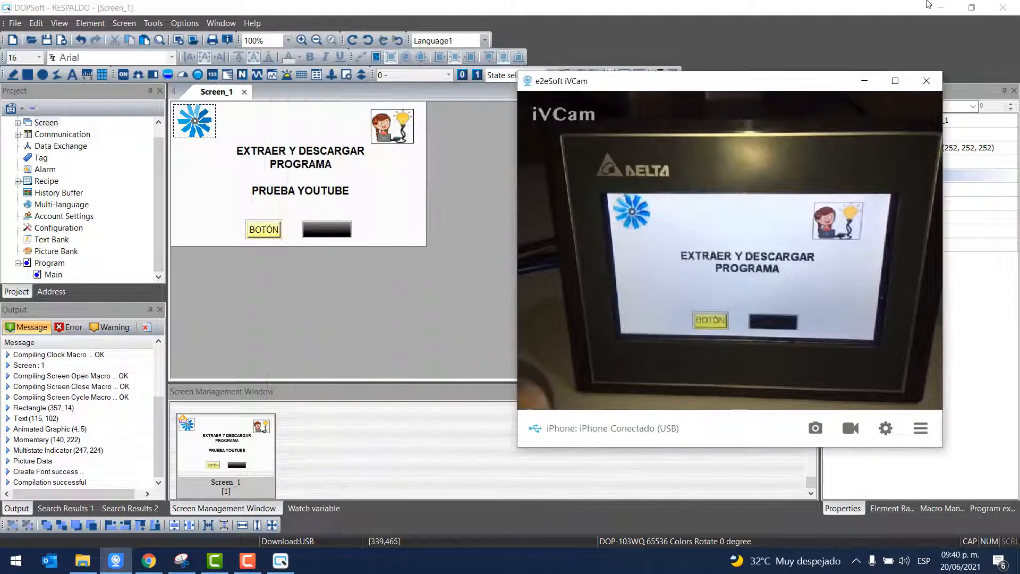
double_click(908, 4)
mouse_move(674, 68)
left_mouse_down()
mouse_move(636, 68)
mouse_move(662, 66)
left_mouse_up()
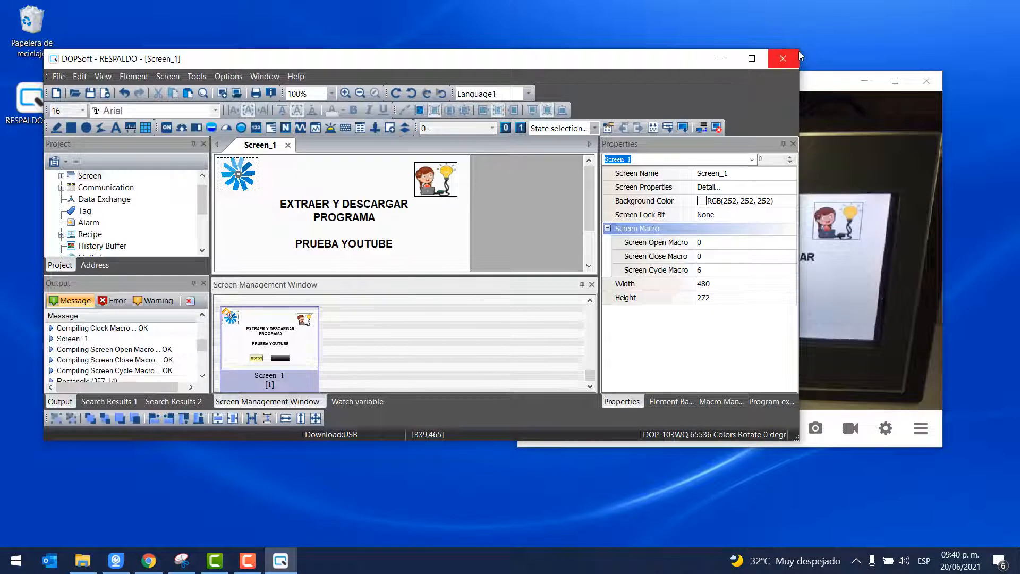
left_click_drag(676, 3, 551, 1)
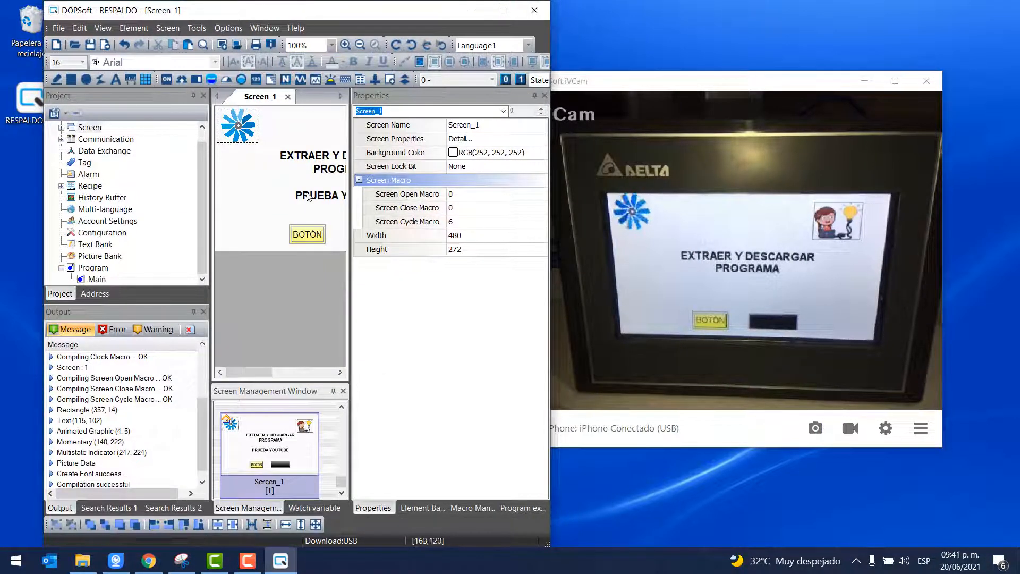
left_click_drag(351, 280, 467, 263)
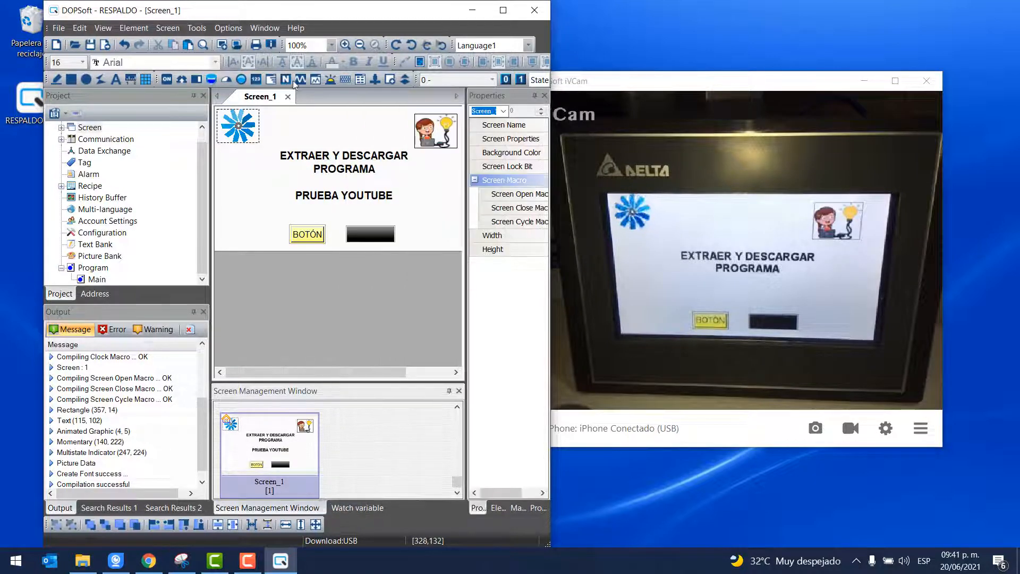
Step: Download all data of the modified project to the HMI
left_click(192, 28)
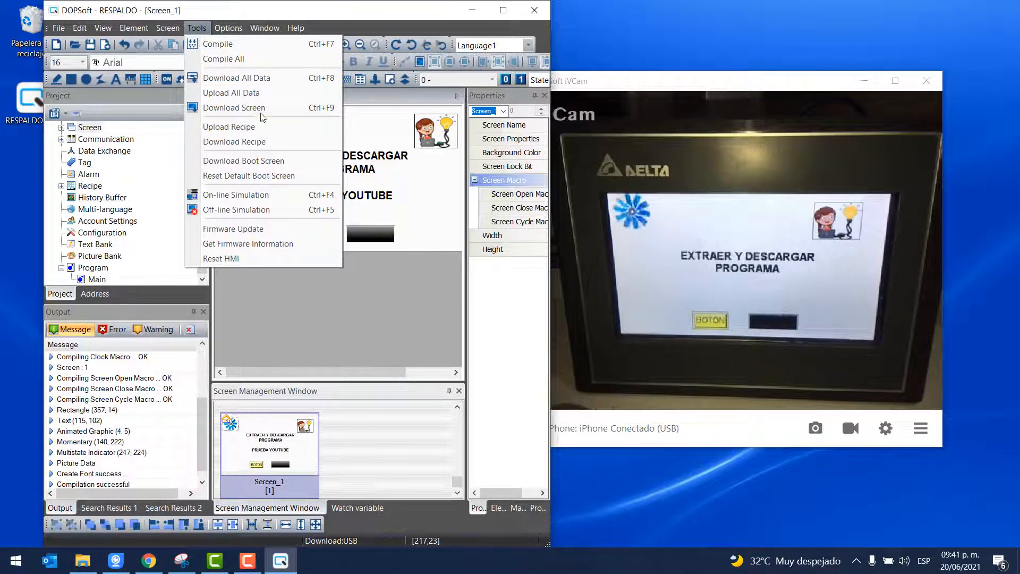
left_click(261, 79)
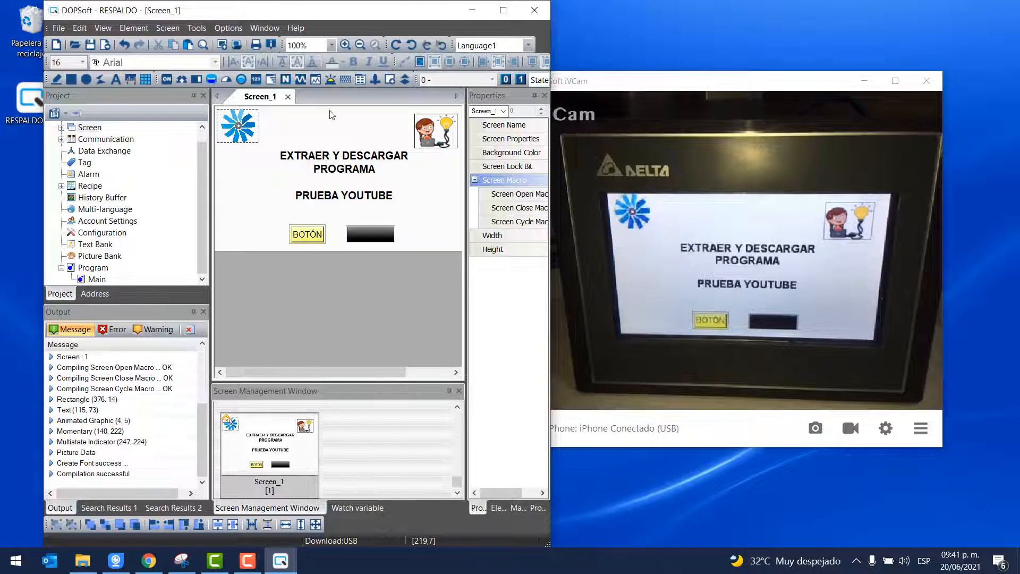
Step: Add a System Menu button about 74 by 55 on Screen_1, placed just below the light-bulb picture
left_click(134, 28)
mouse_move(149, 44)
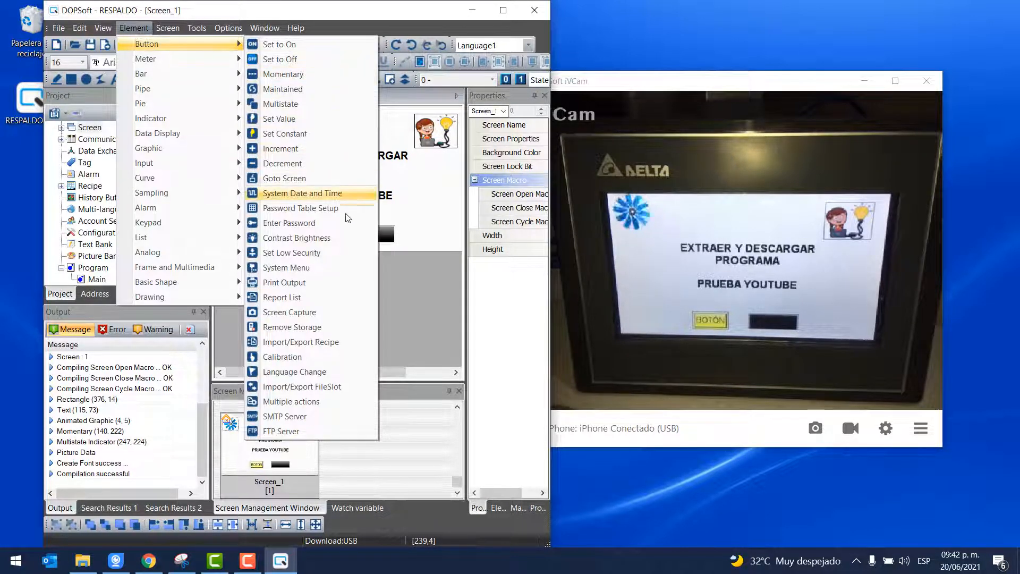
left_click(293, 268)
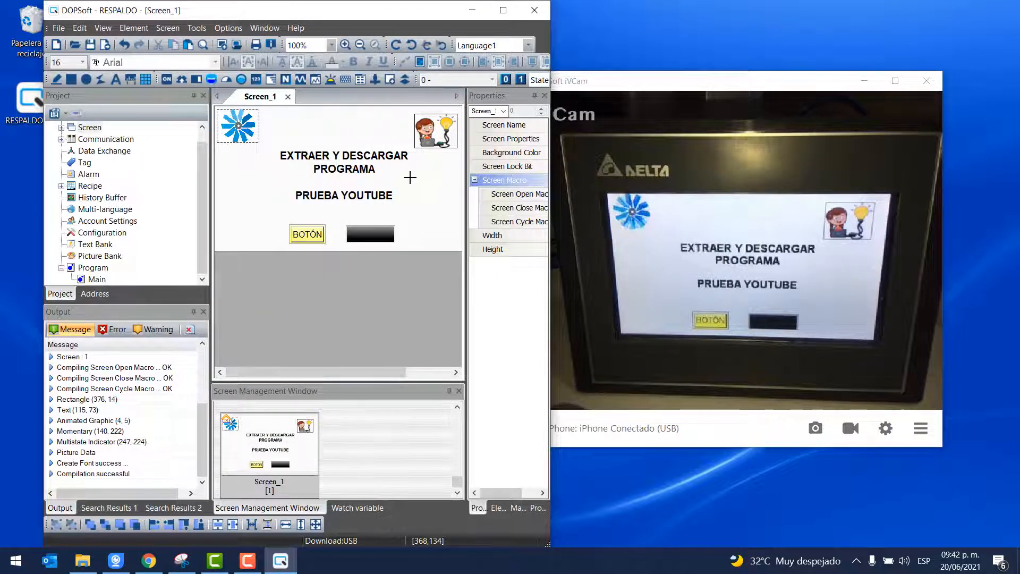
left_click(447, 202)
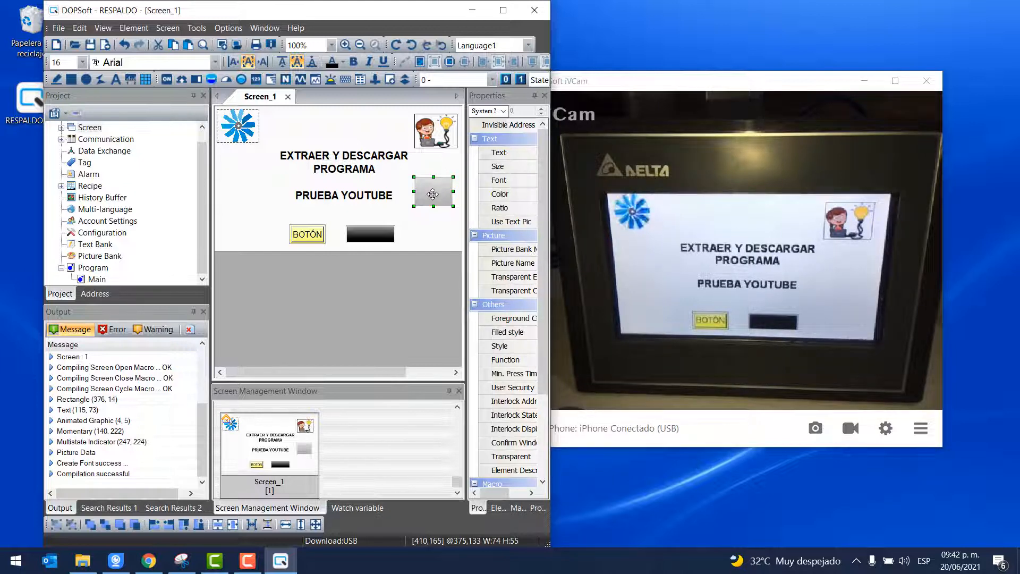
left_click_drag(434, 194, 435, 182)
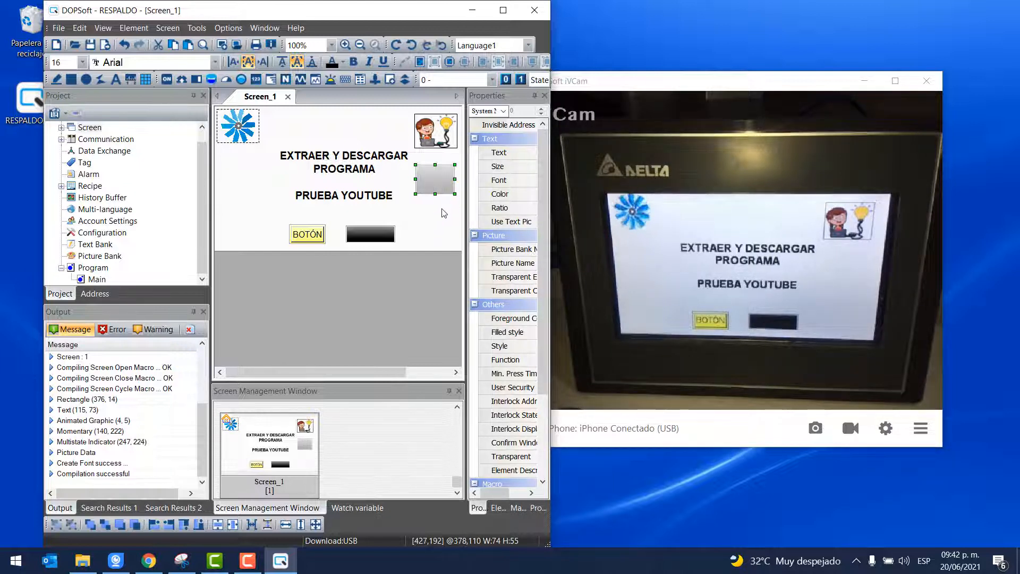
left_click(444, 214)
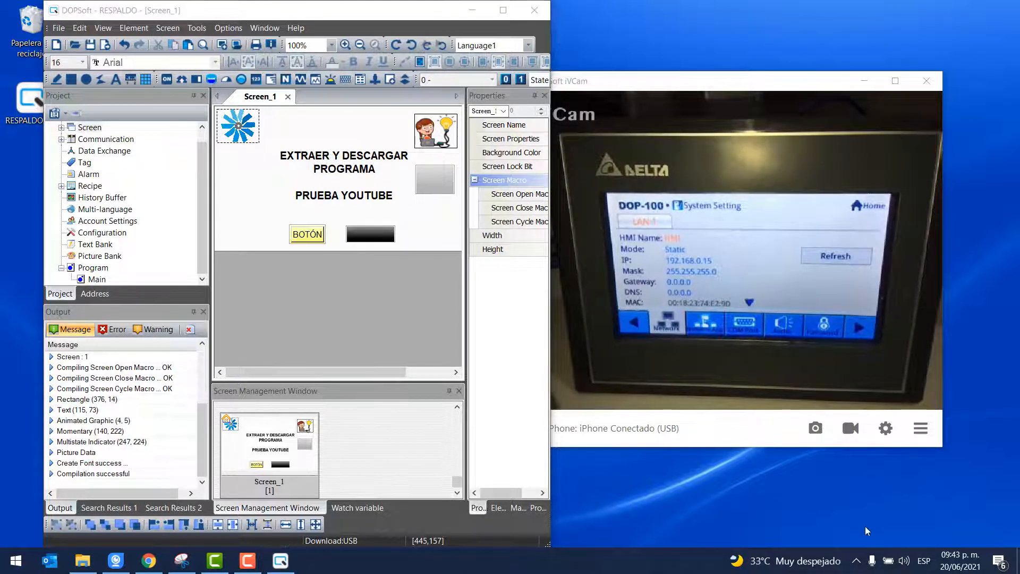
Step: Open the Internet Protocol Version 4 (TCP/IPv4) properties of the PC's Ethernet adapter in the Windows network settings
left_click(856, 561)
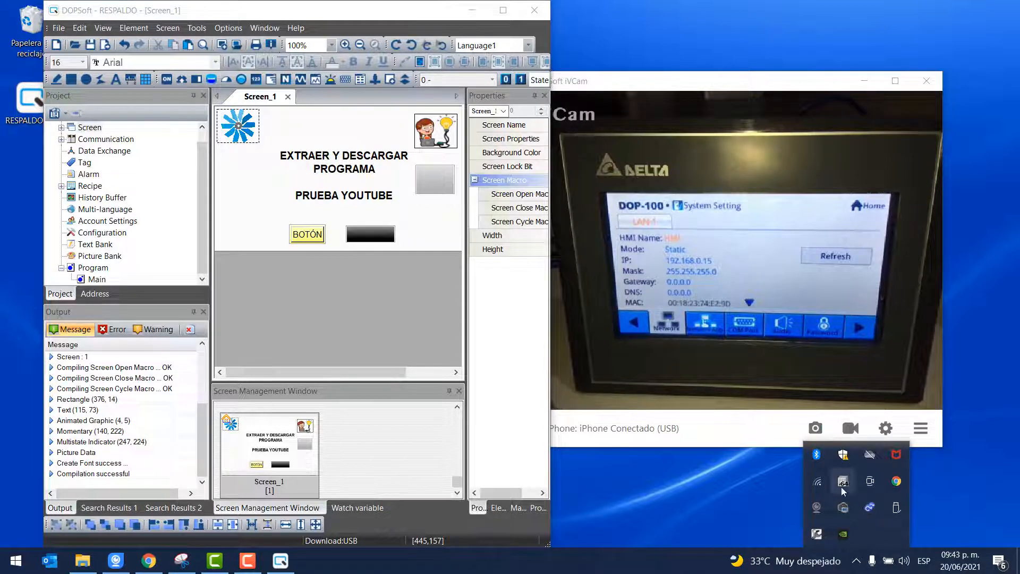
left_click(817, 481)
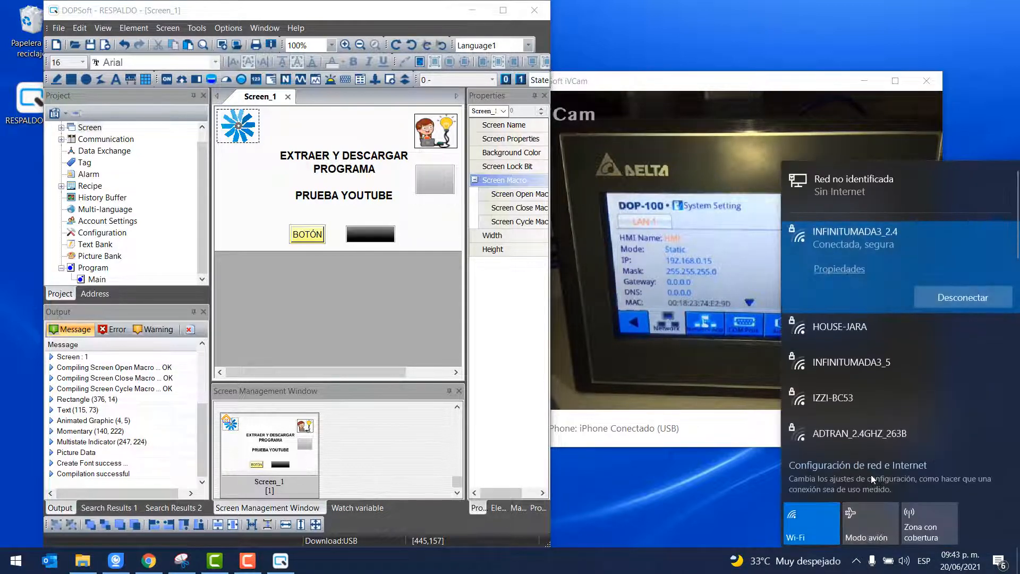
left_click(872, 468)
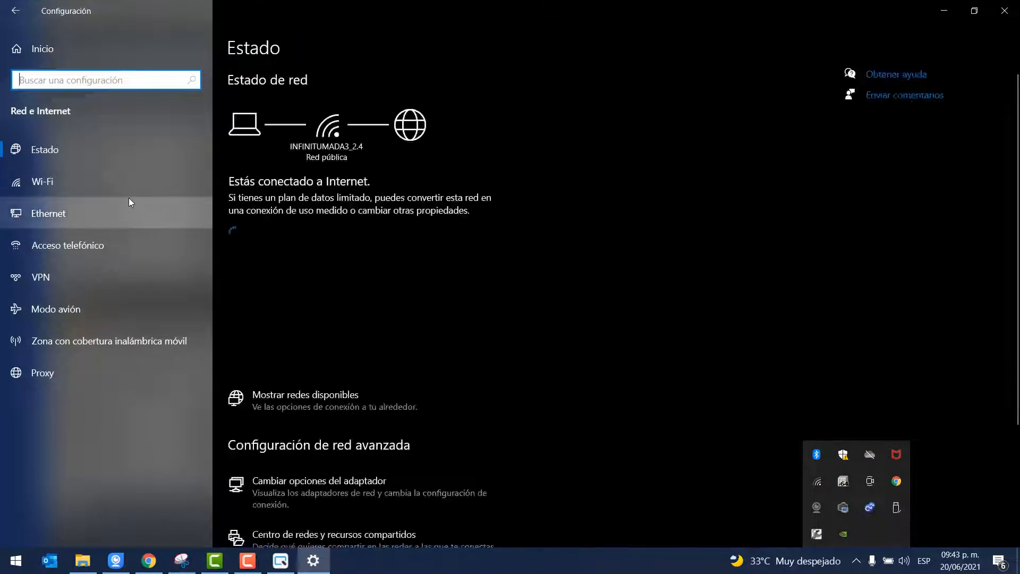
left_click(128, 202)
left_click(875, 107)
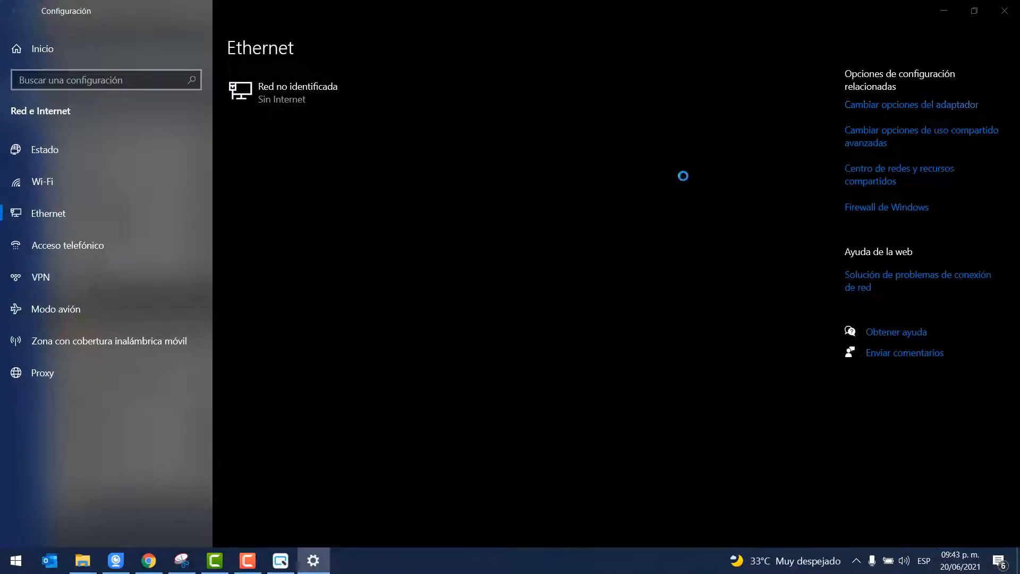
double_click(405, 99)
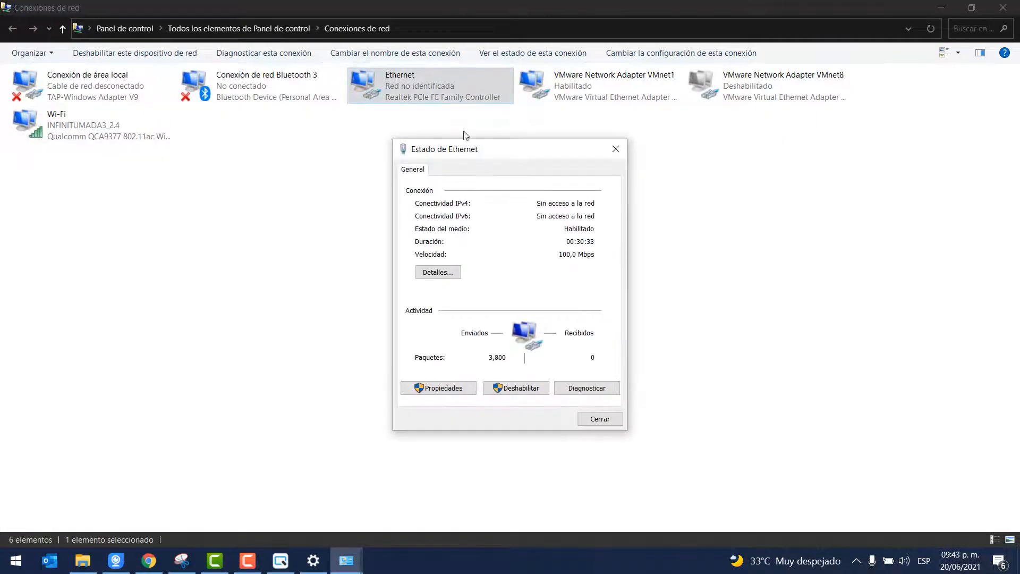
left_click(456, 389)
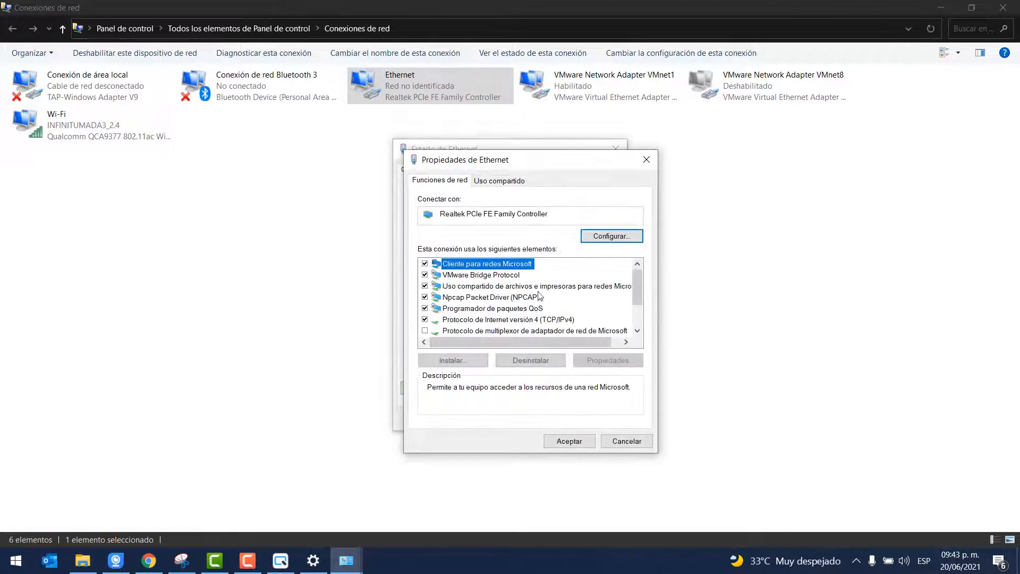
double_click(538, 319)
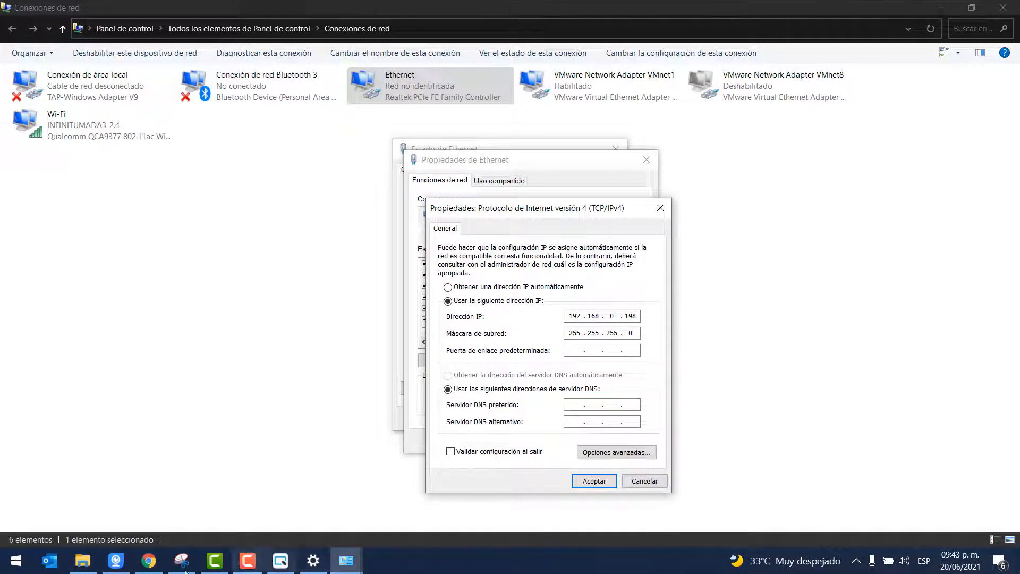
Step: Compare the adapter's IP address with the HMI's network page in the iVCam view, and close all the network windows
left_click(116, 560)
left_click_drag(743, 84, 873, 97)
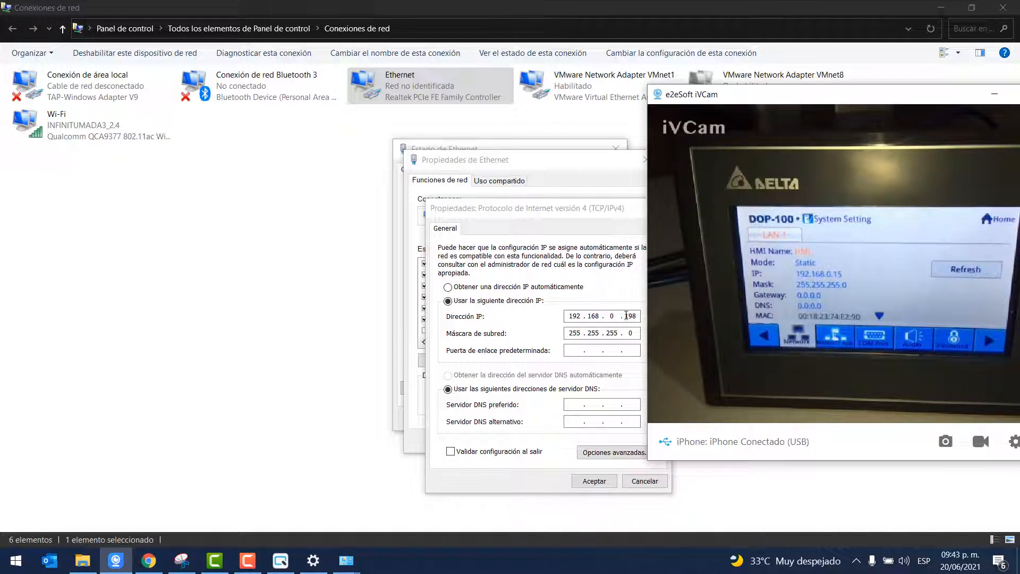
left_click_drag(626, 316, 635, 317)
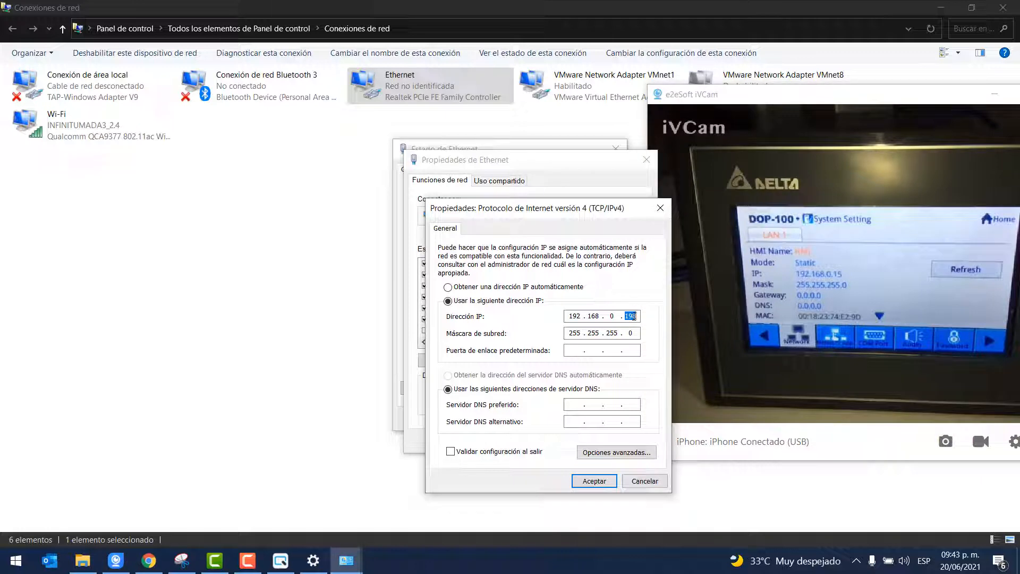
left_click(660, 208)
left_click(647, 159)
left_click(616, 149)
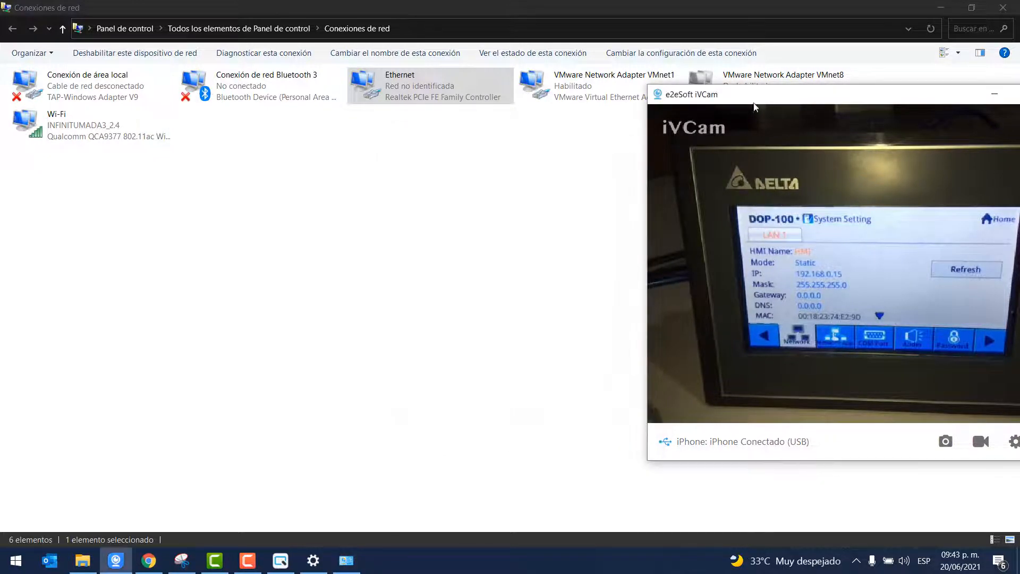
left_click_drag(776, 100, 504, 113)
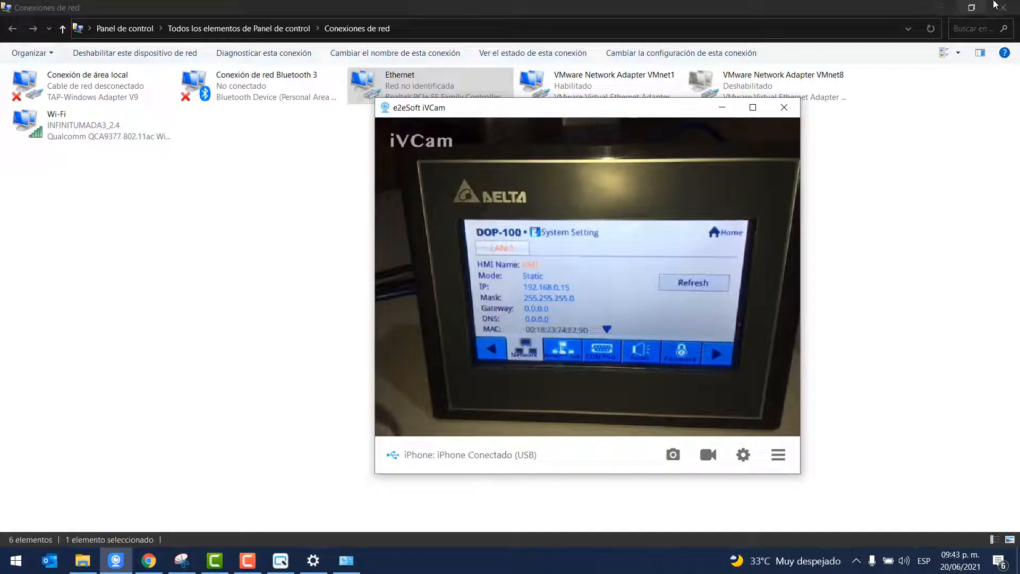
left_click(1002, 6)
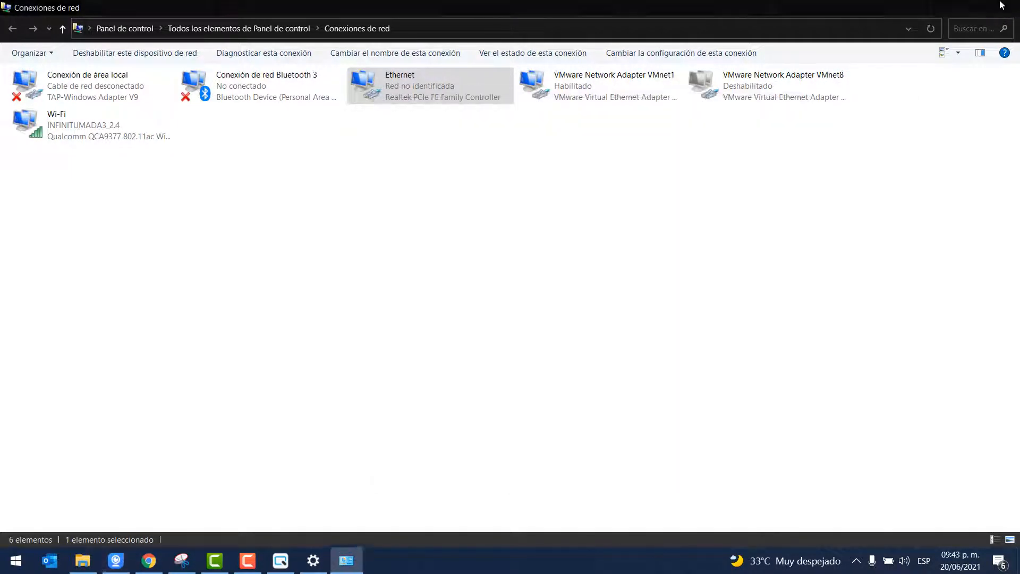
left_click(1003, 11)
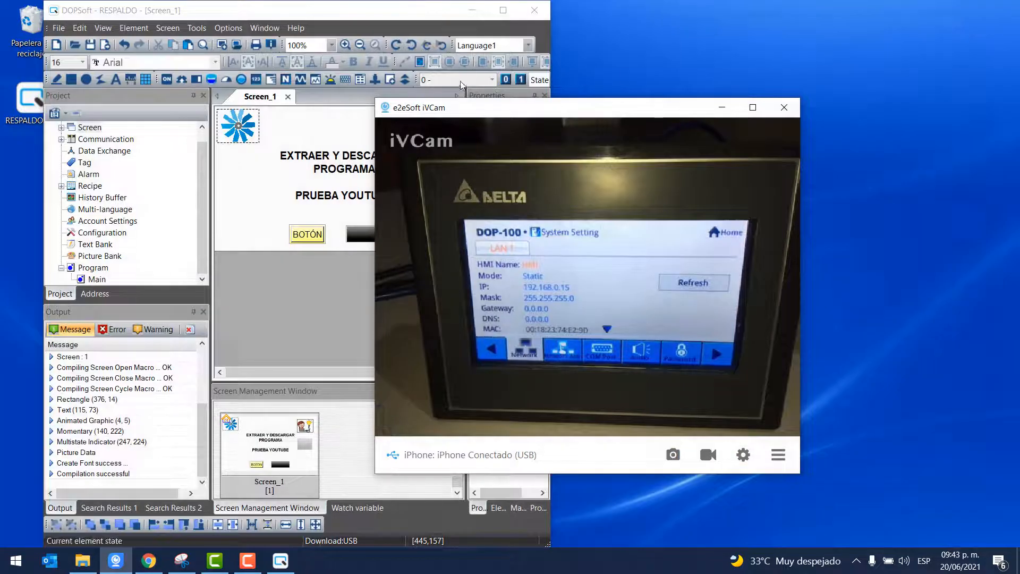
Step: Maximize DOPSoft and set the upload/download interface to Ethernet in the Environment options
left_click(503, 10)
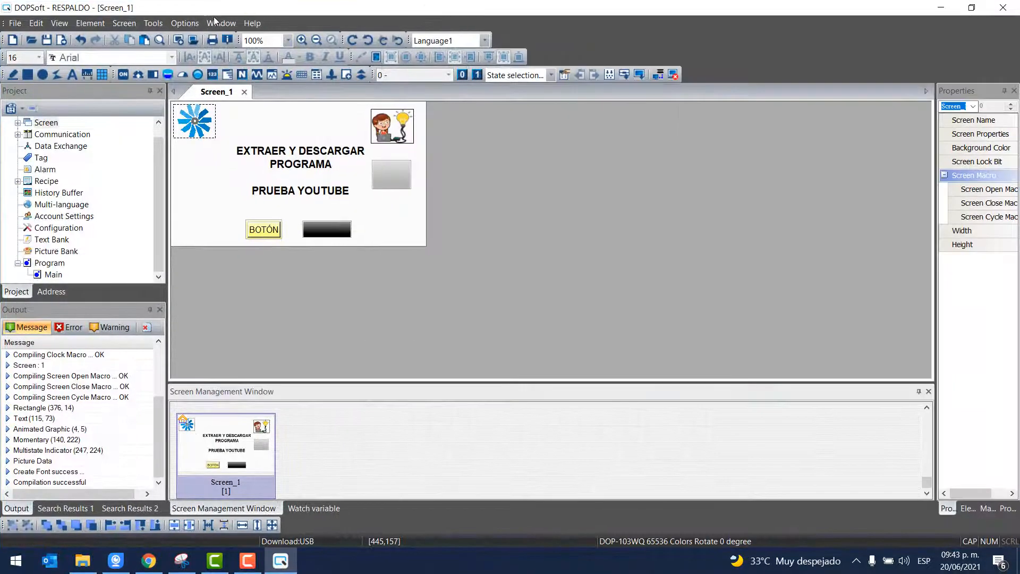
left_click(184, 22)
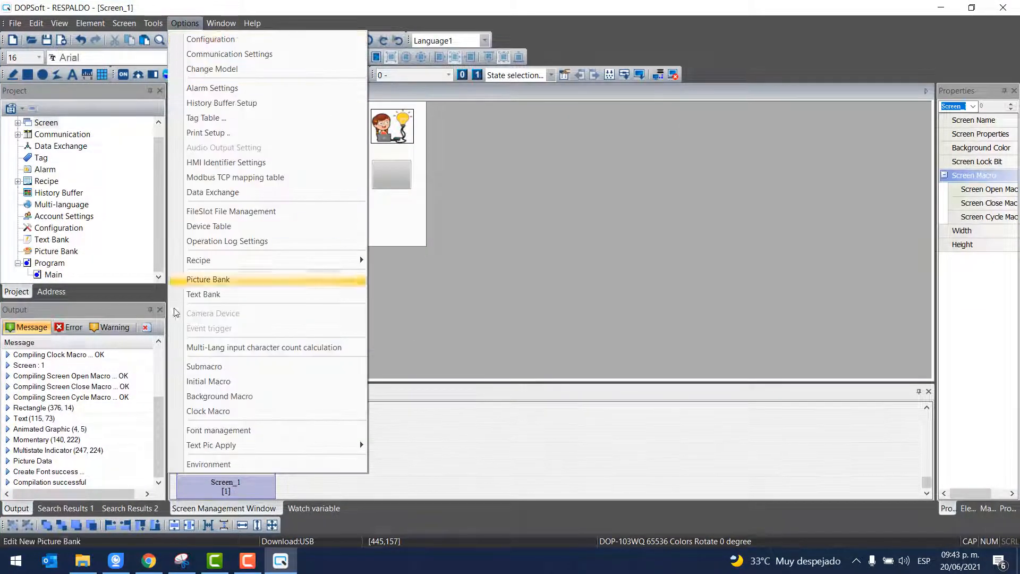
left_click(228, 464)
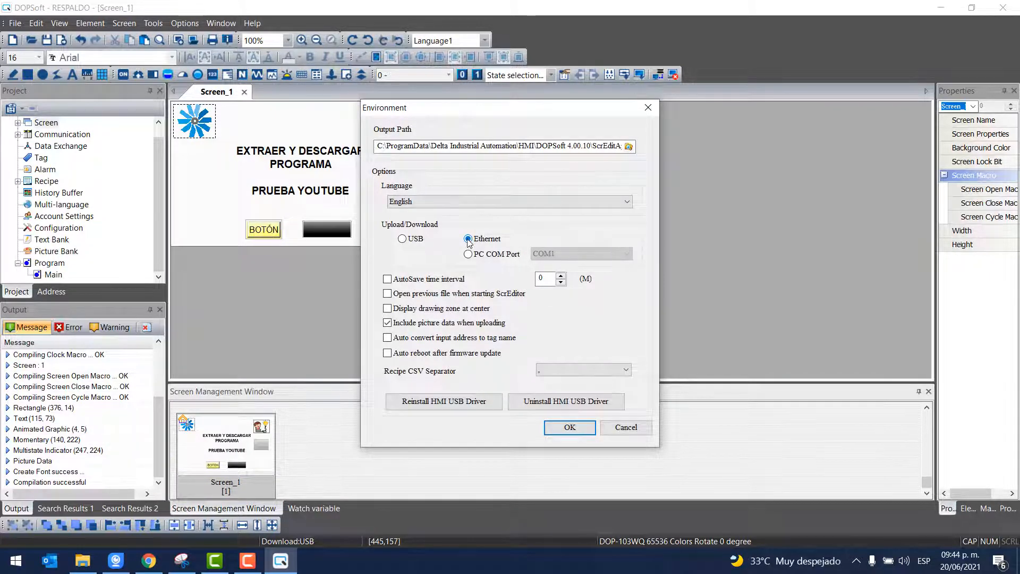
left_click(570, 427)
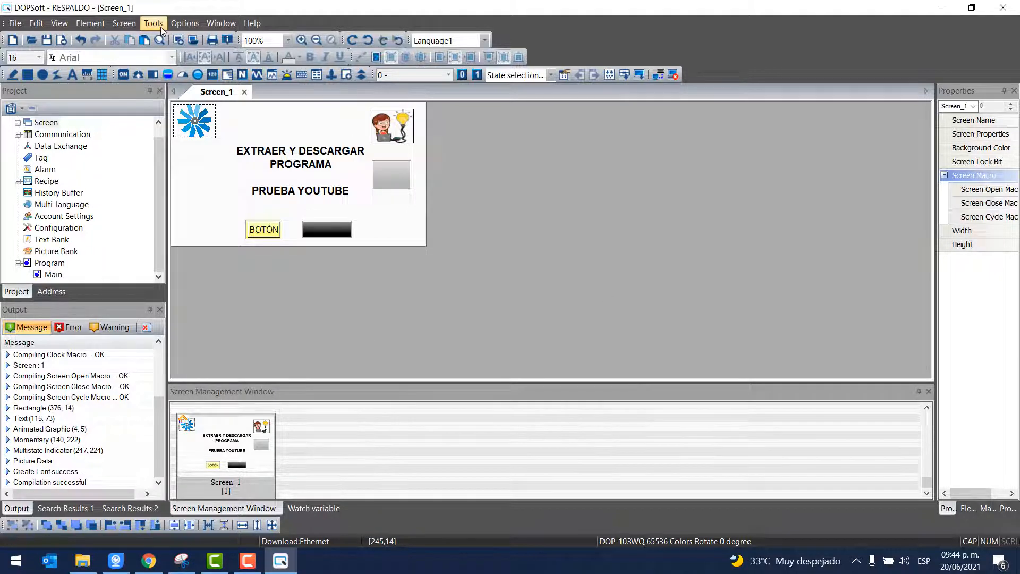
Step: Move the System Menu button slightly down to about X 382, Y 133 on Screen_1
left_click(344, 187)
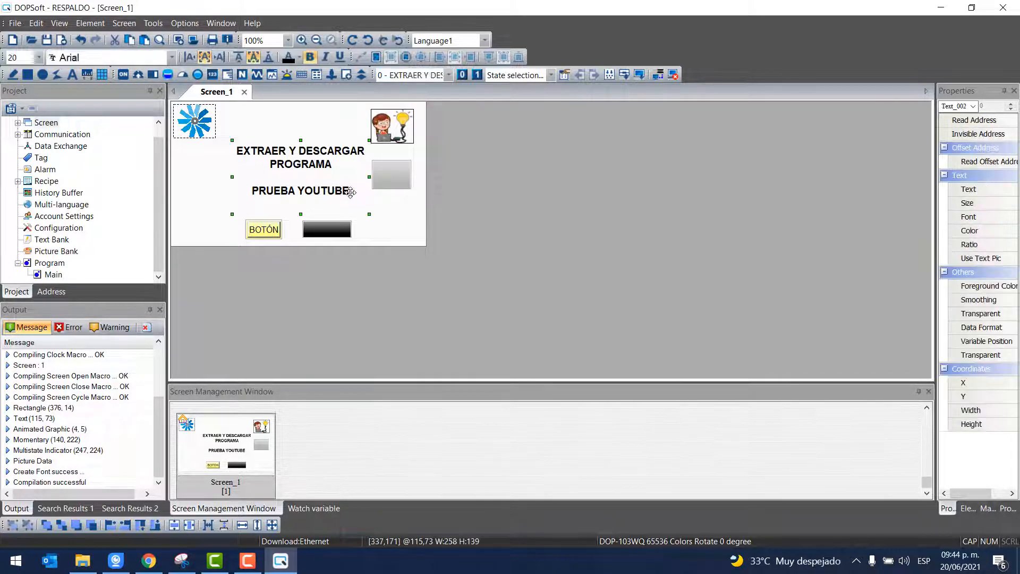
left_click_drag(408, 175, 407, 192)
left_click(499, 194)
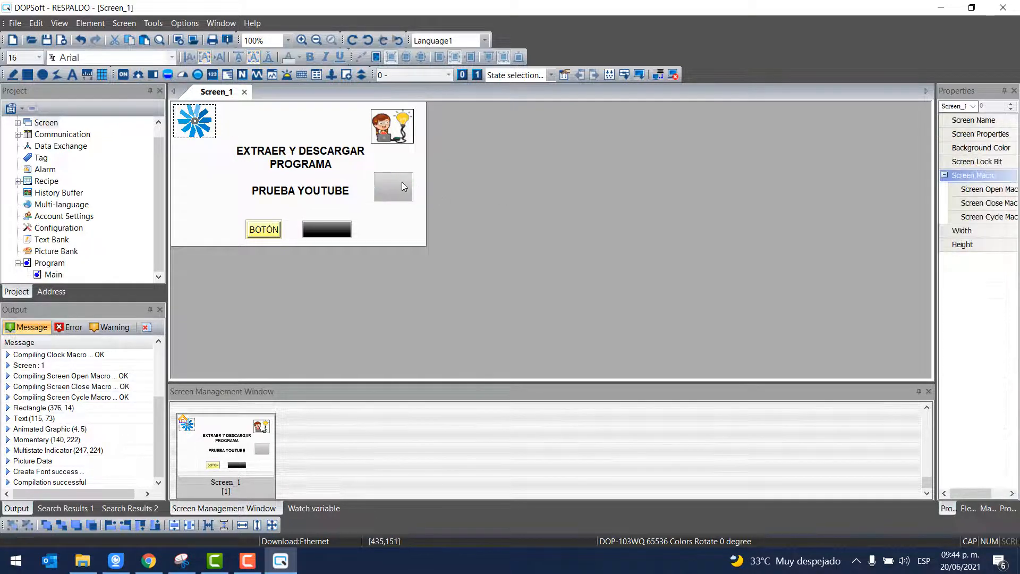
Step: Place the iVCam view beside Screen_1 and compare the HMI's display with the edited screen around the System Menu button
left_click(116, 561)
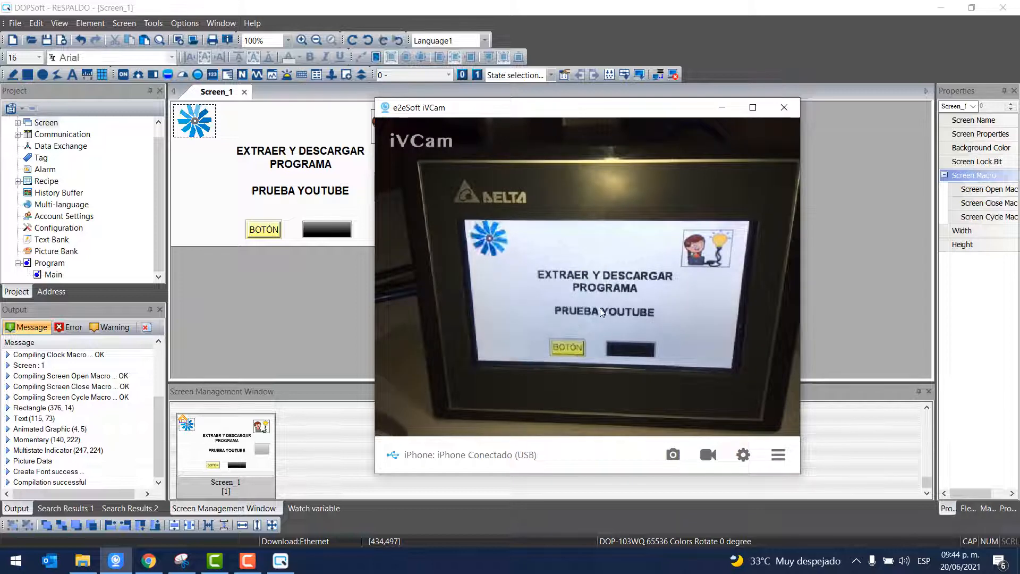
left_click_drag(580, 117, 695, 127)
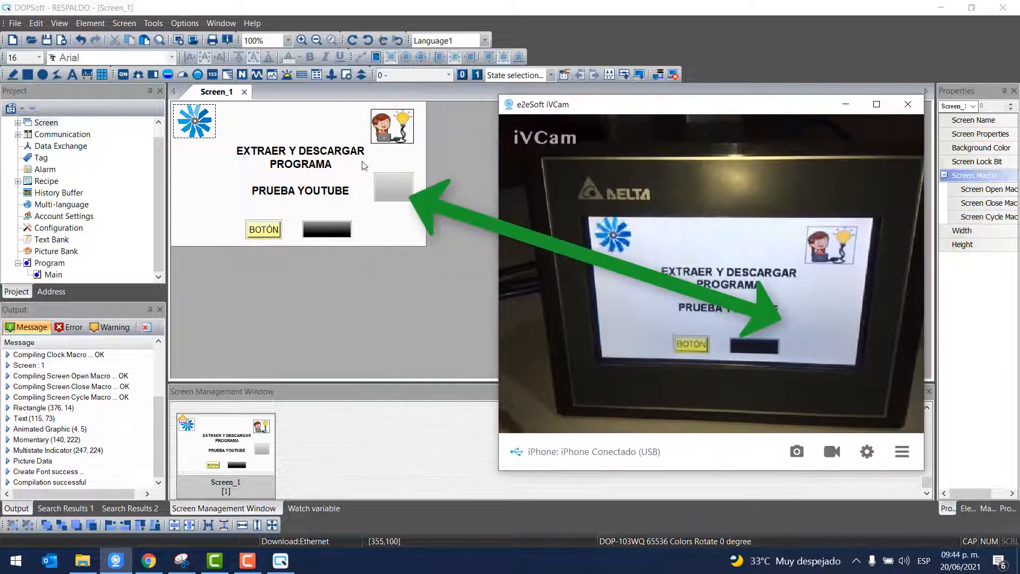
left_click(389, 191)
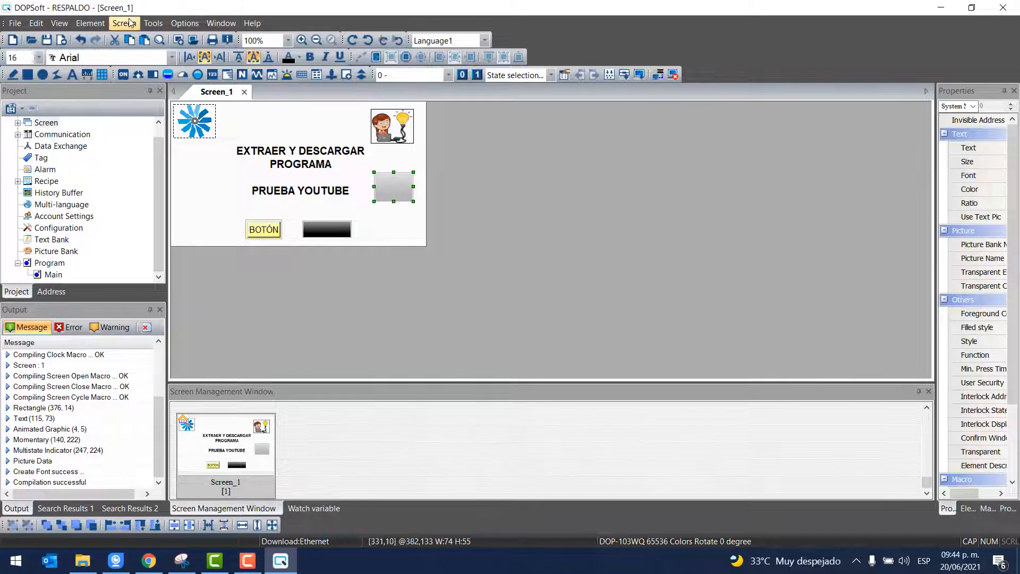
Step: Download all data over Ethernet to the DOP-103WQ HMI at 192.168.0.15, found with Auto Search, and return to DOPSoft
left_click(161, 24)
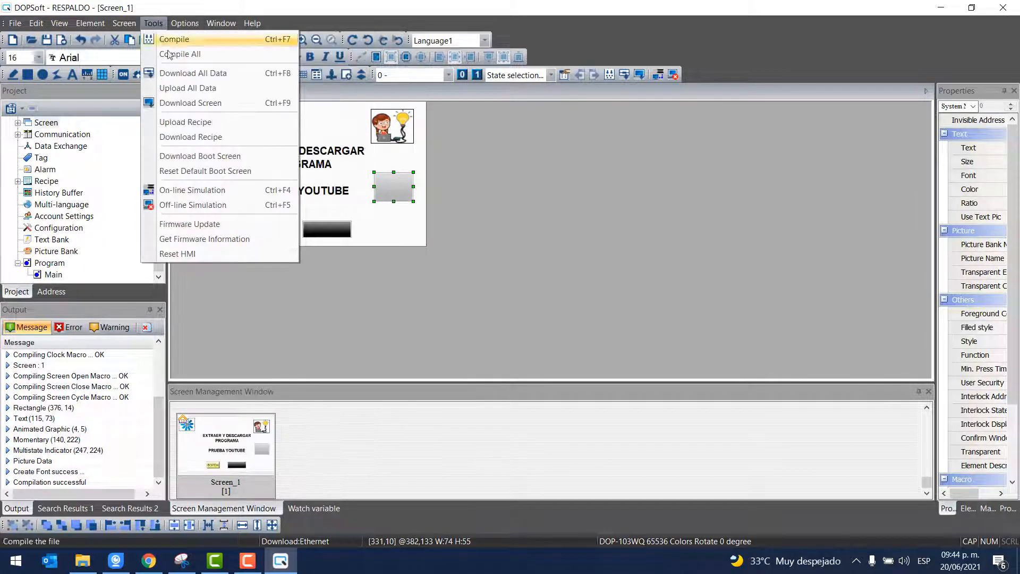
left_click(200, 75)
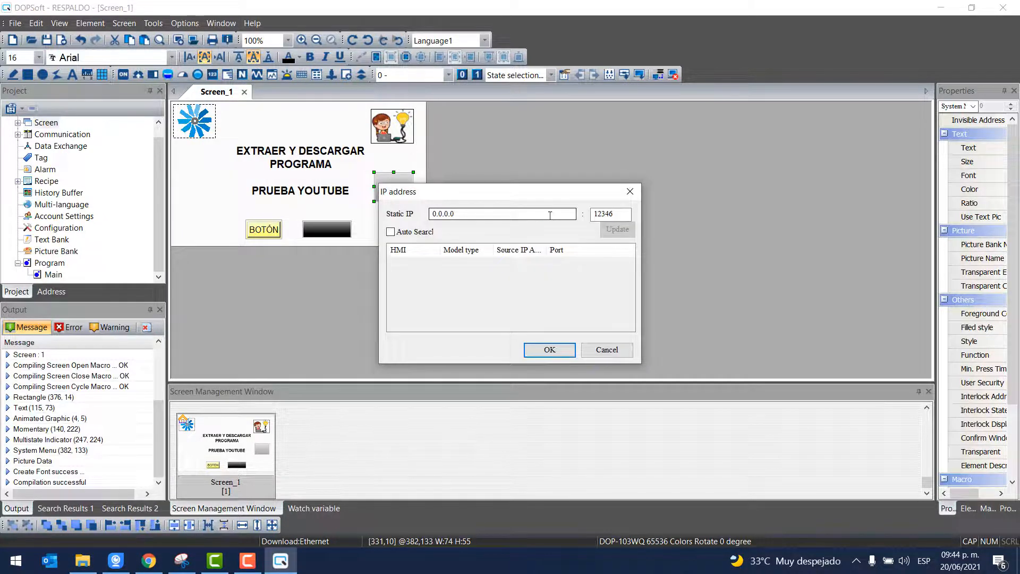
left_click(399, 233)
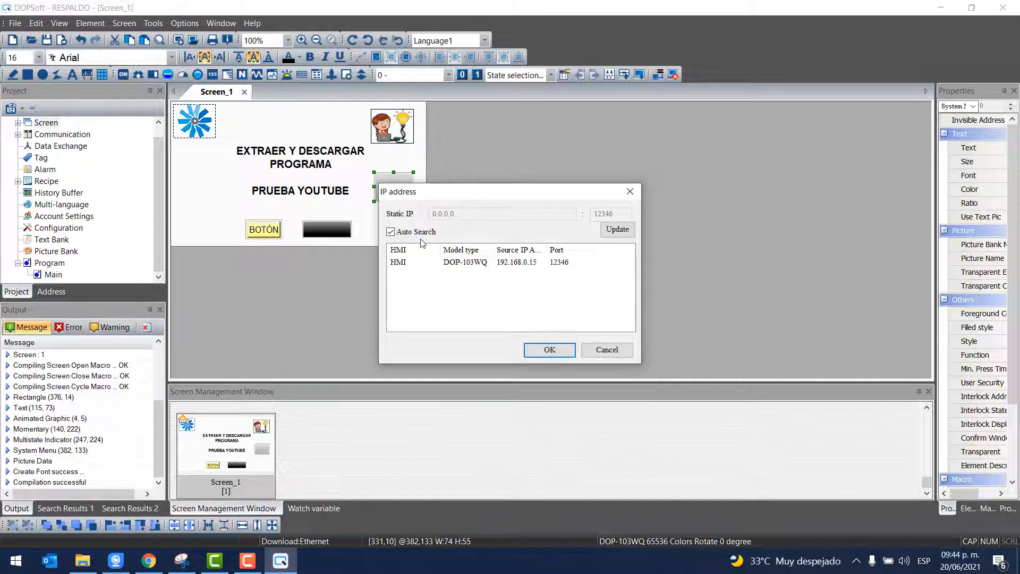
left_click(450, 264)
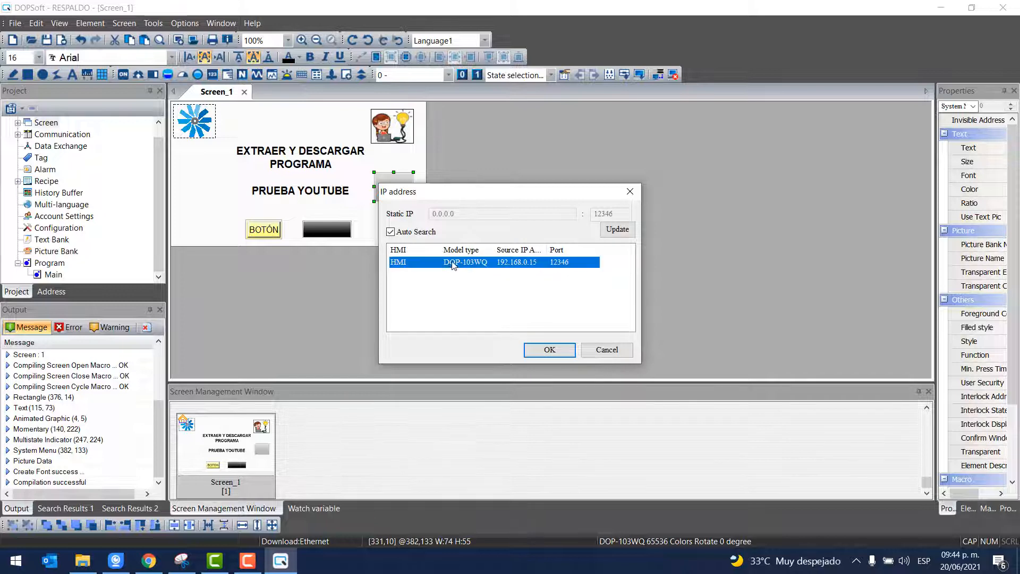
left_click(550, 350)
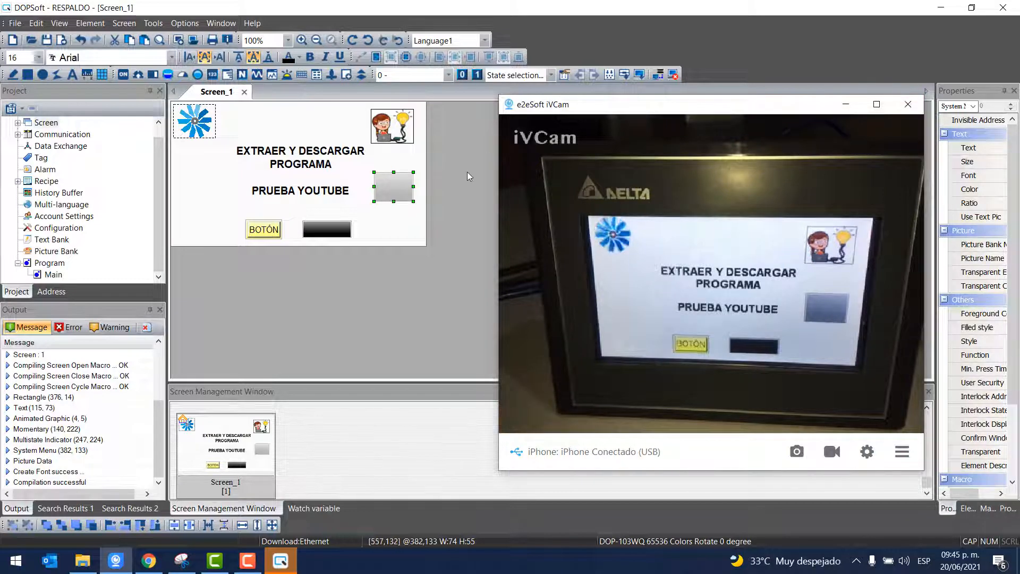
left_click(915, 106)
left_click(469, 171)
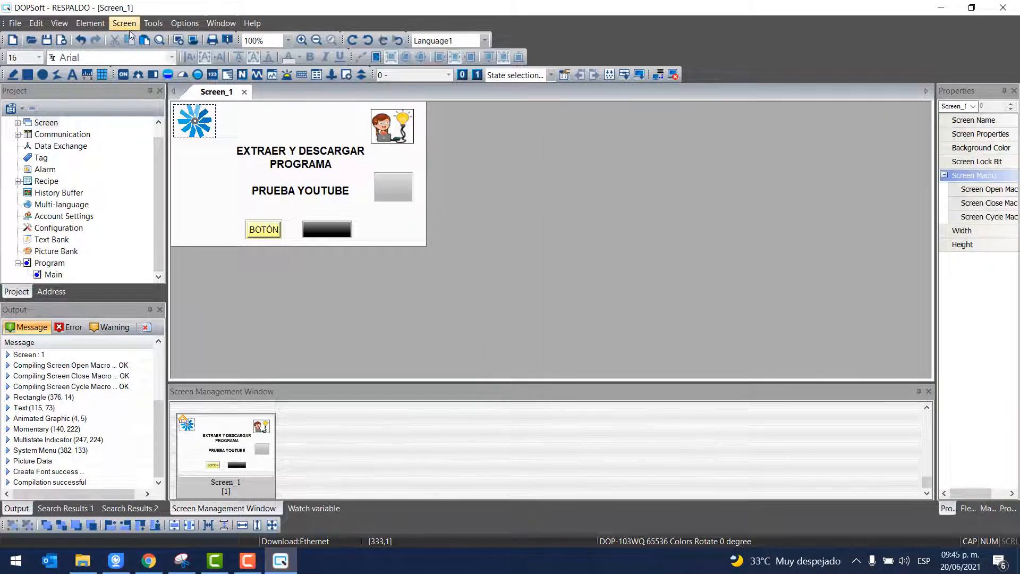
Step: Upload all data over Ethernet from the DOP-103WQ at 192.168.0.15, entering the protection password, and watch the HMI's progress in iVCam
left_click(162, 24)
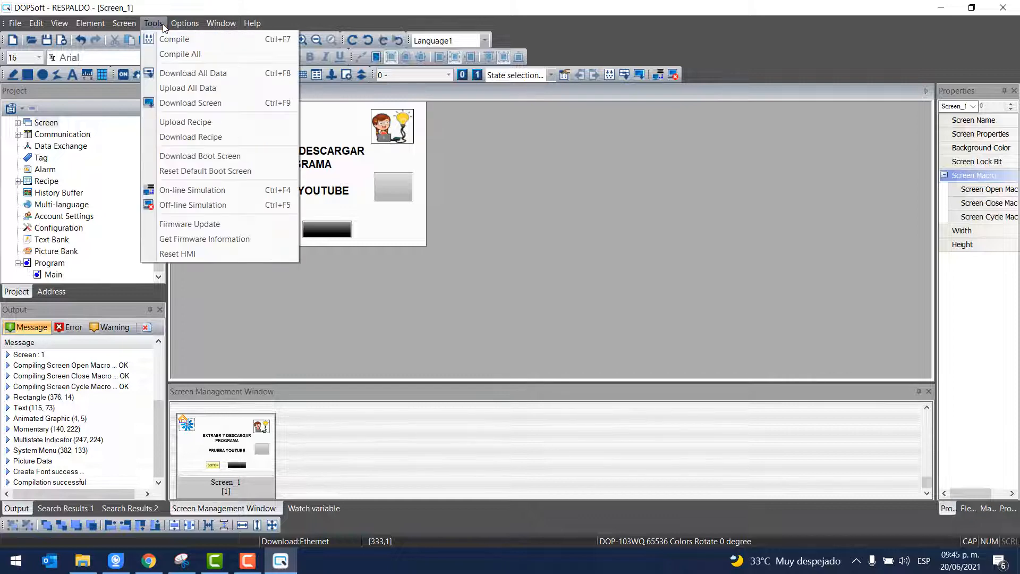
left_click(191, 90)
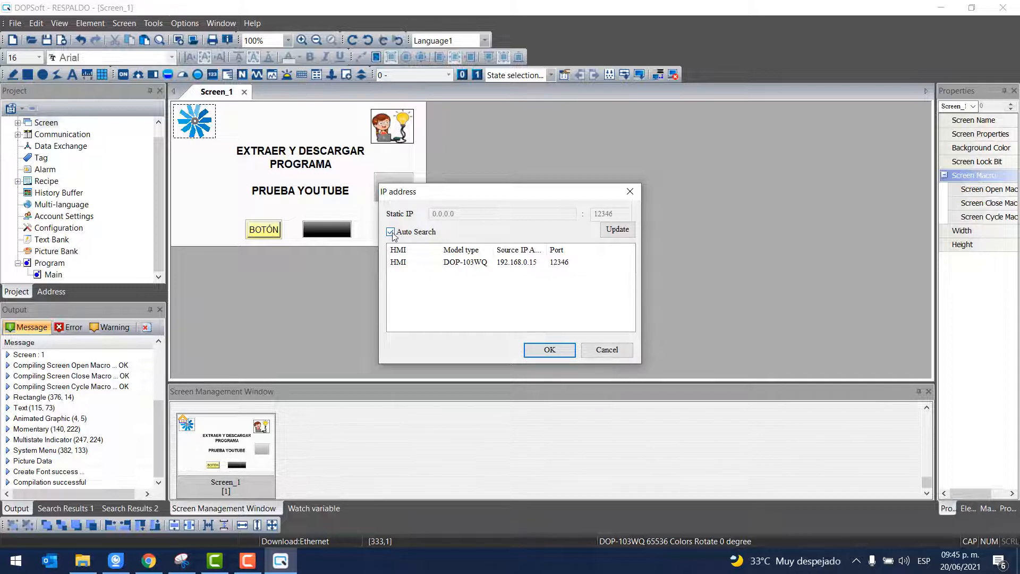
left_click(466, 266)
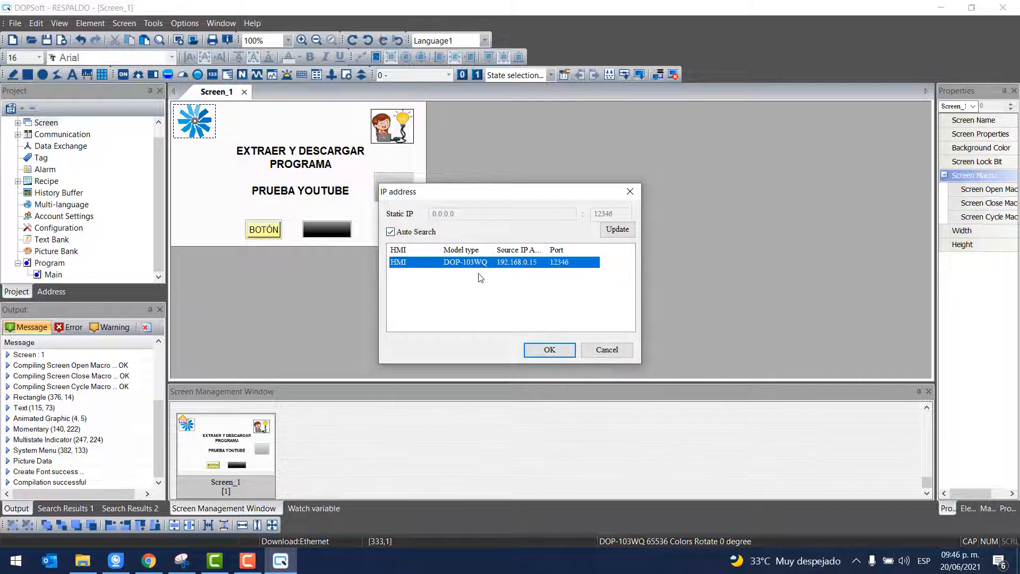
left_click(549, 350)
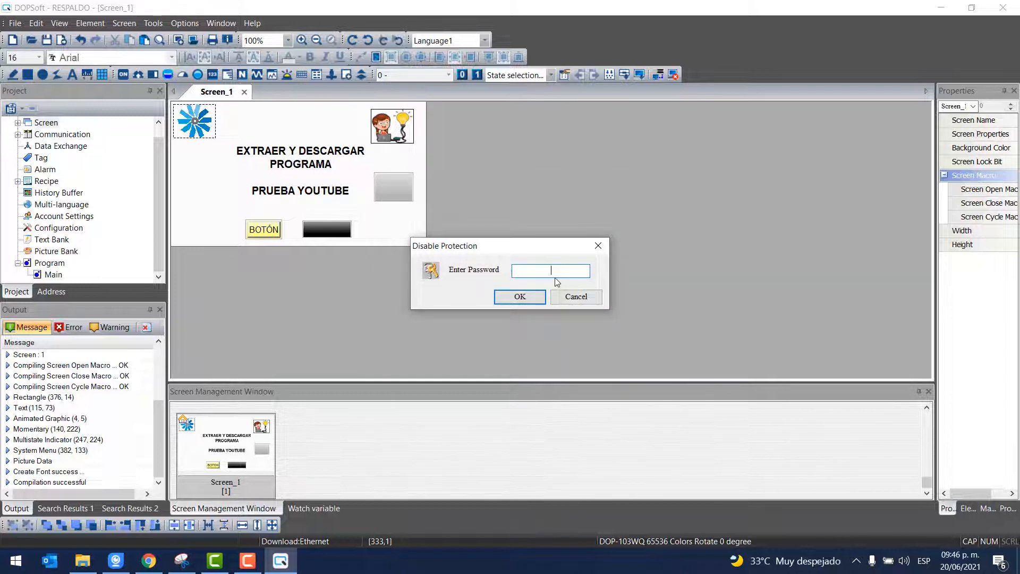
type("••••••")
left_click(527, 301)
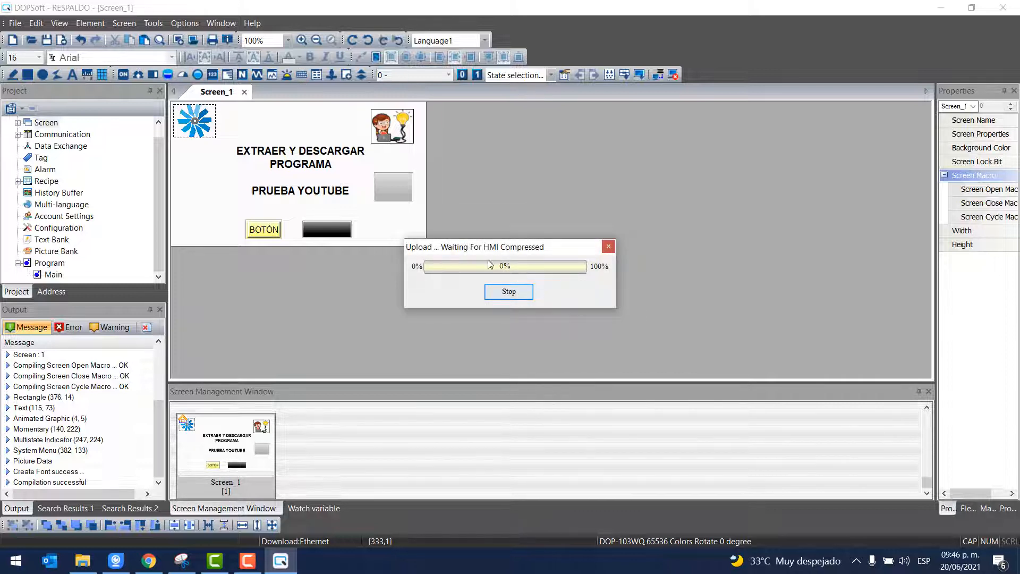
left_click(116, 560)
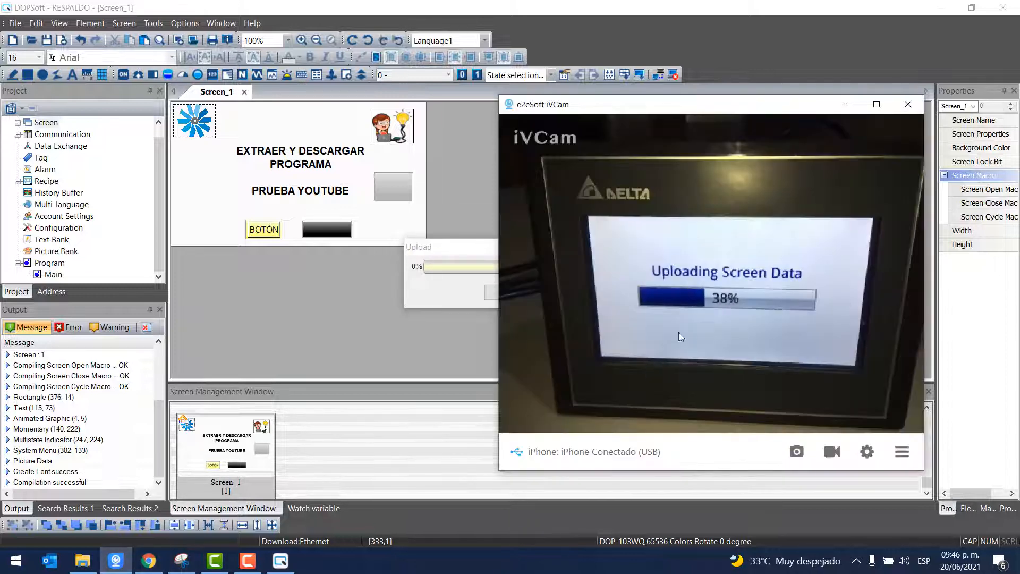
left_click_drag(662, 109, 741, 108)
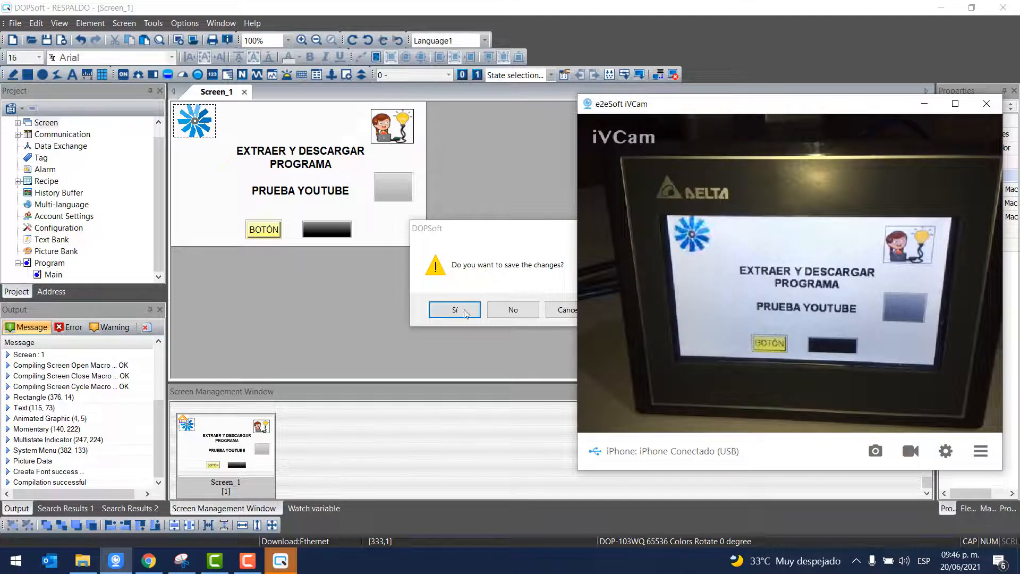
Step: Save the changes to the open project and store the uploaded program on the Escritorio as RESPALDO2
left_click(466, 311)
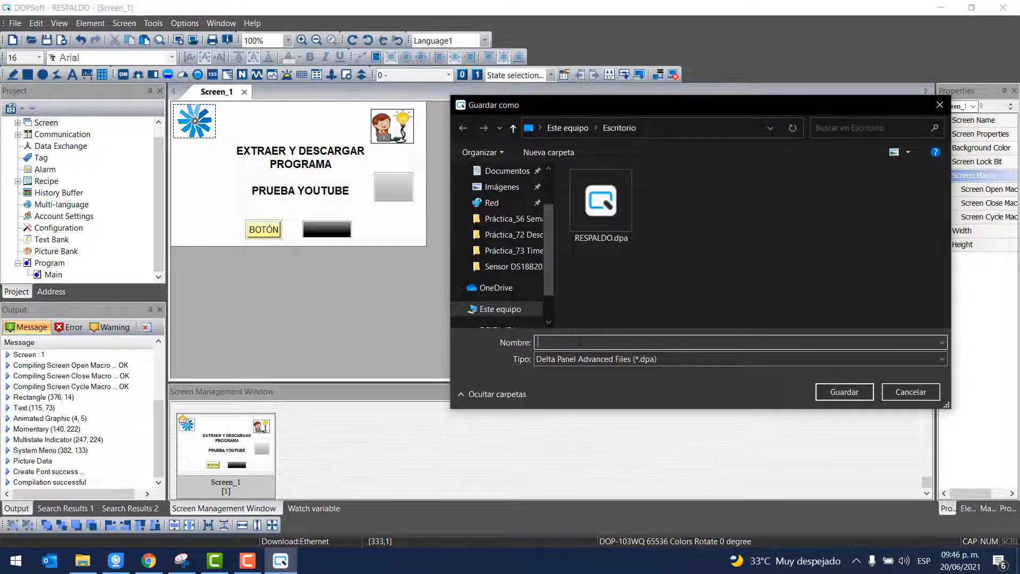
type("RESP")
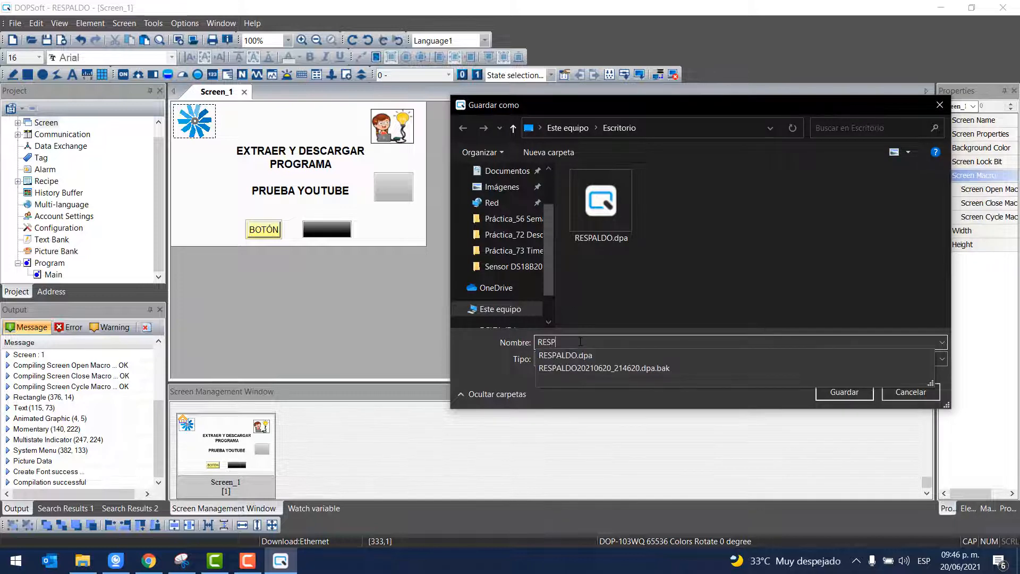
type("ALDO2")
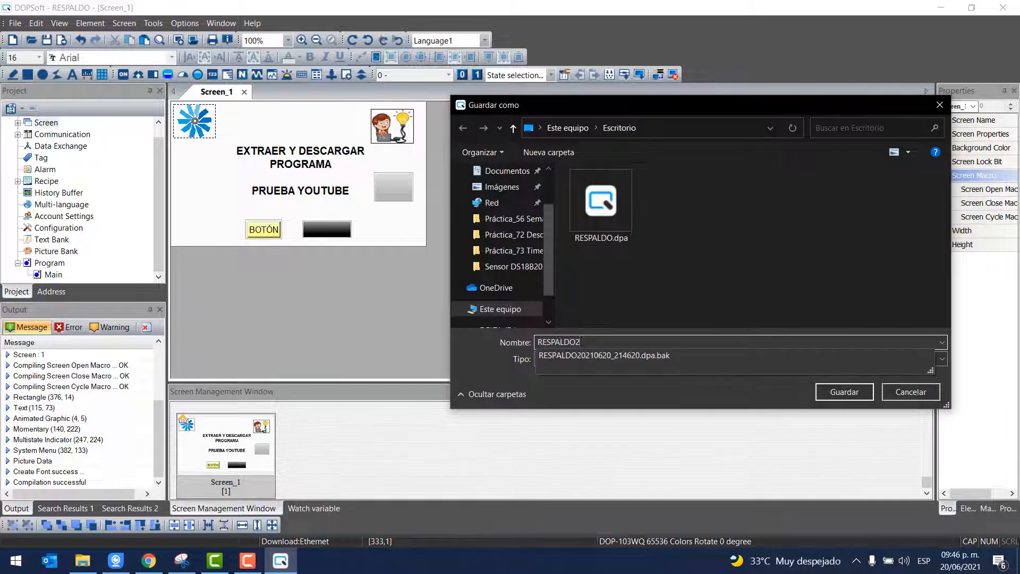
left_click(844, 392)
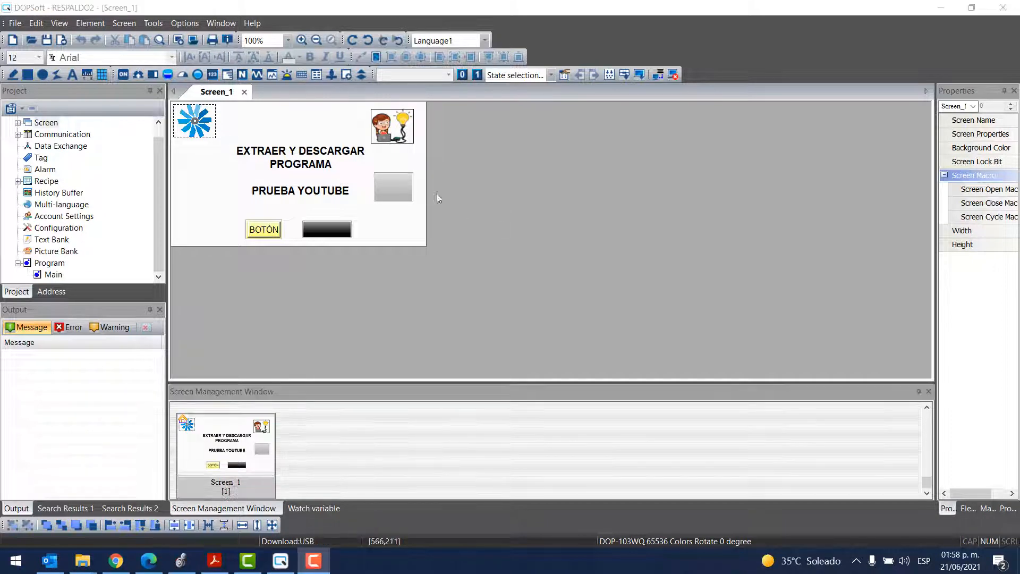
Step: Examine the Ethernet1 Localhost address options by toggling Overwrite IP on and off, and leave the Communication Settings without applying changes
left_click(186, 23)
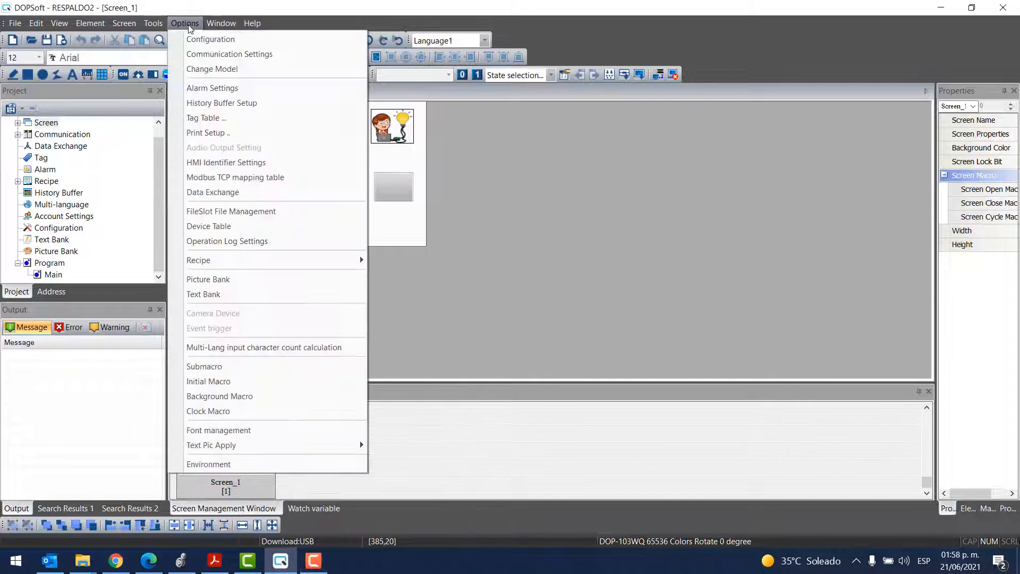
left_click(212, 56)
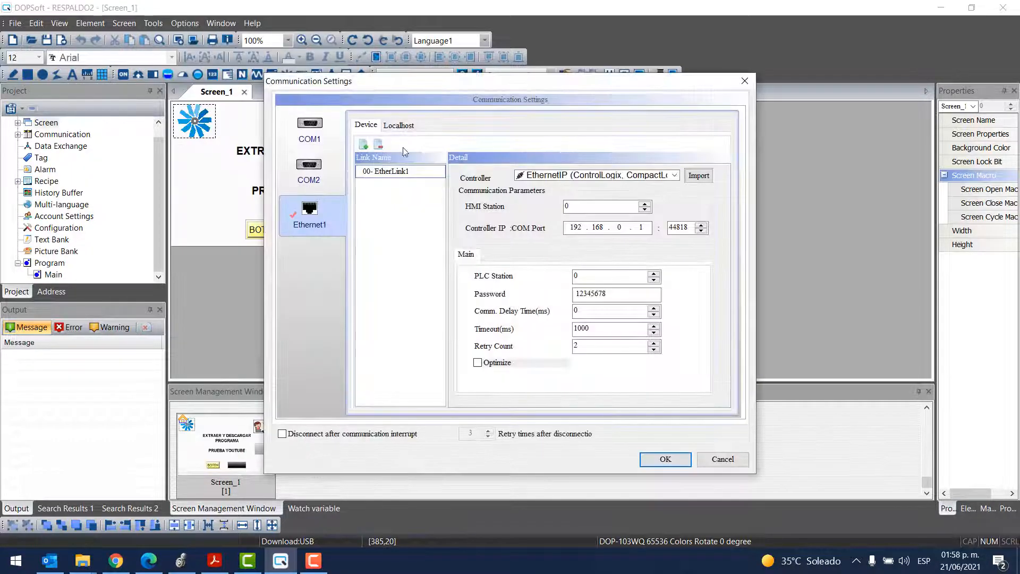
left_click(394, 125)
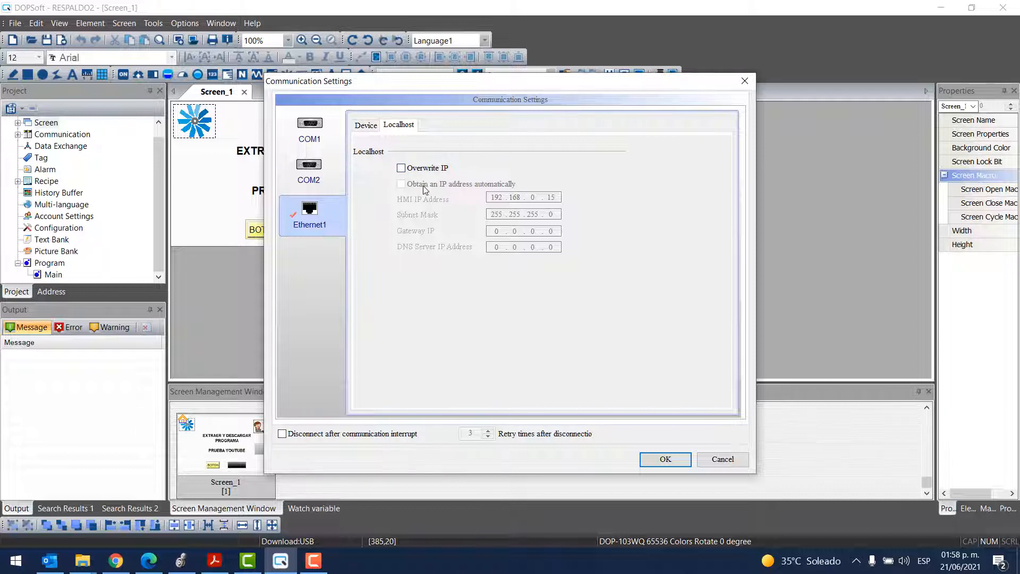
left_click(402, 169)
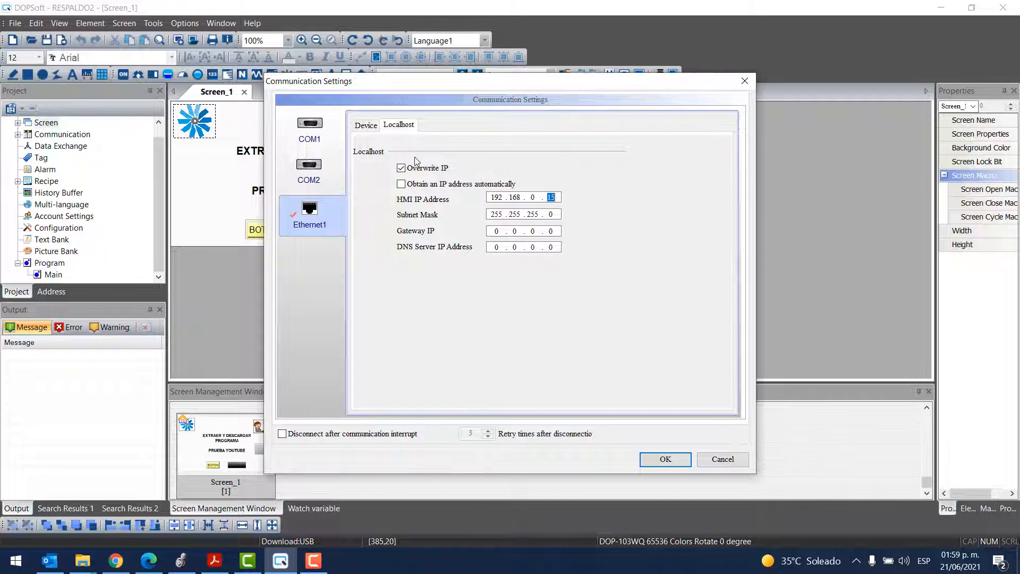
left_click(402, 169)
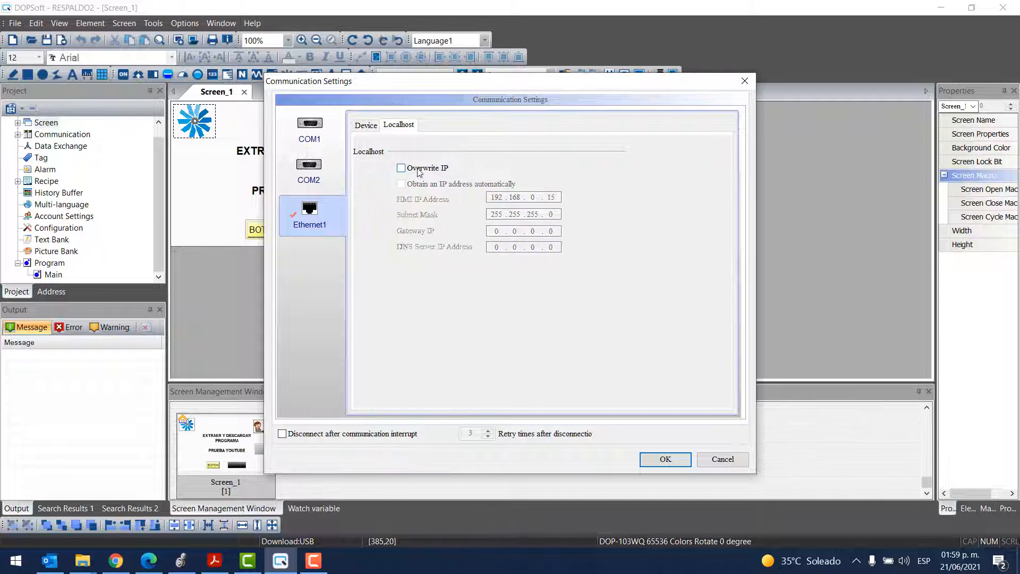
left_click(716, 460)
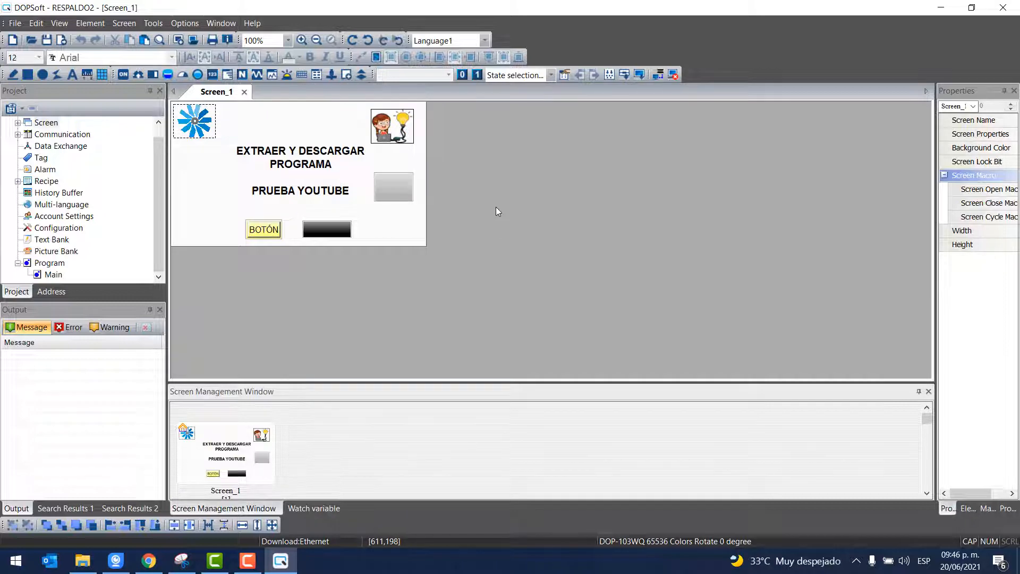
Step: Switch to iVCam and move its window over the DOPSoft workspace to view the HMI's display
left_click(115, 561)
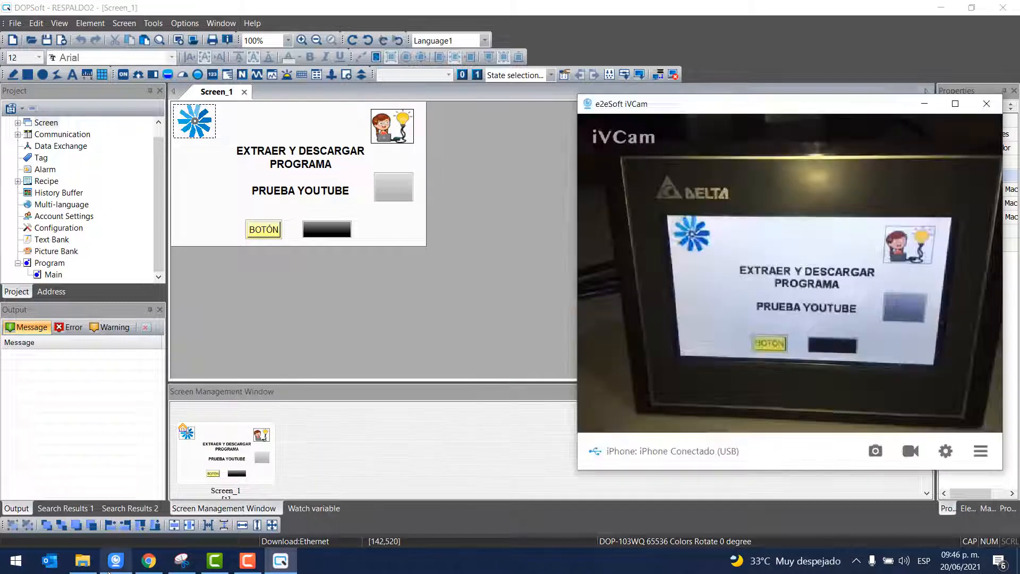
left_click_drag(749, 103, 505, 96)
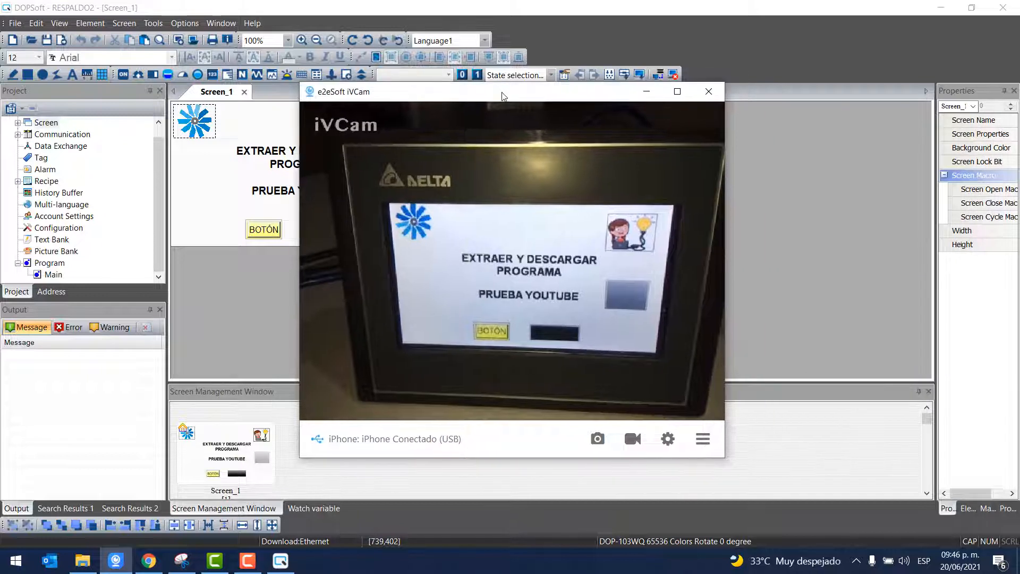